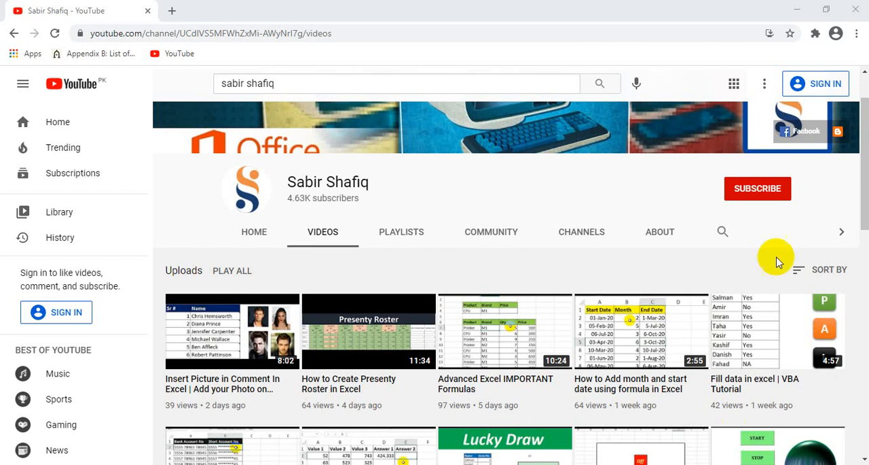
scroll(757, 239, up, 1)
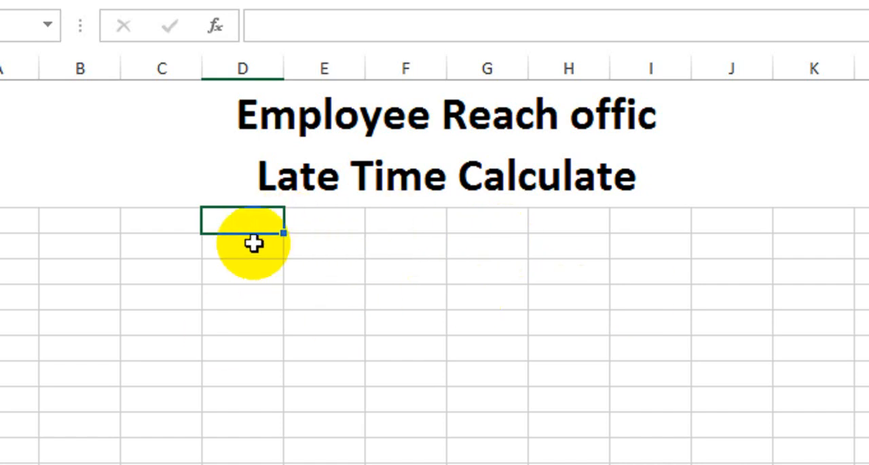
- Enter the headings "Office Time" and "Employee In Time" in columns D and E directly below the sheet title
text(o)
key(BackSpace)
text(O)
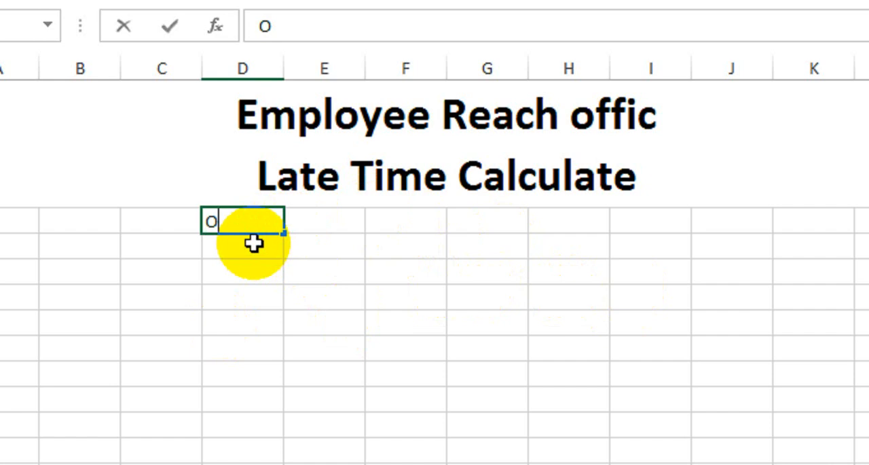
text(ffice )
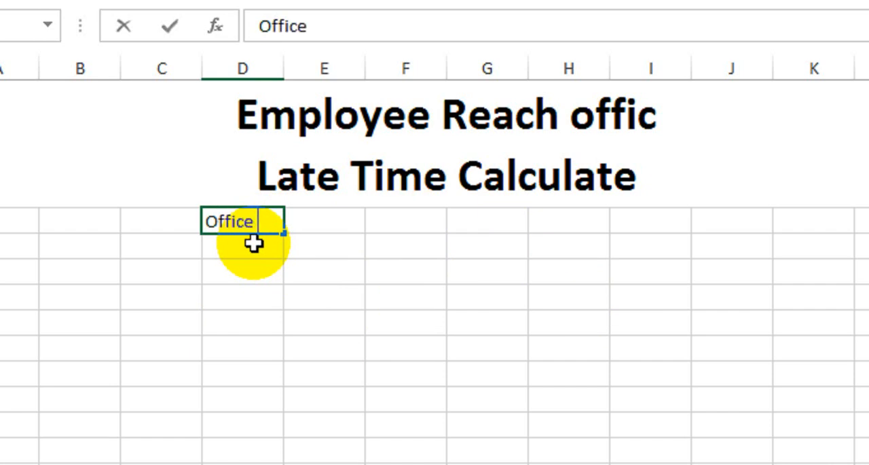
text(Time)
key(Tab)
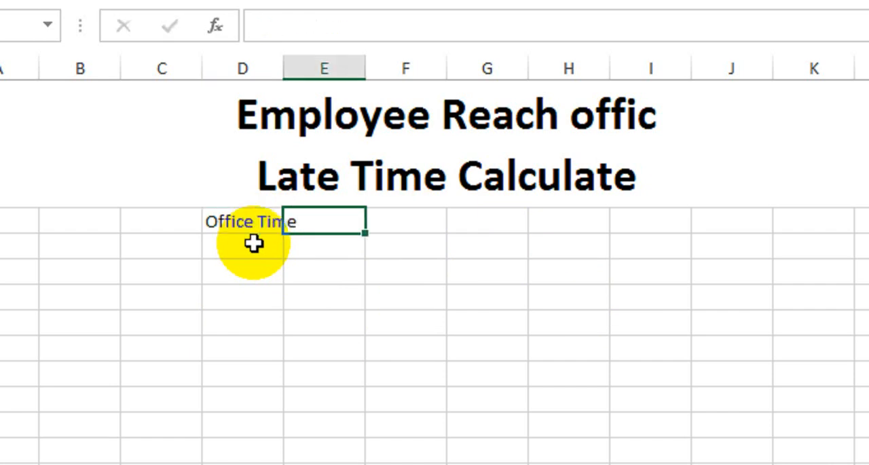
text(E)
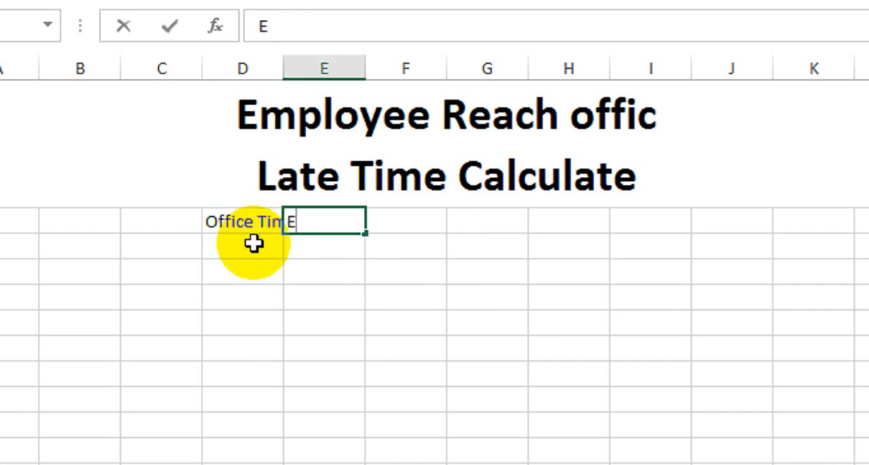
text(mplo)
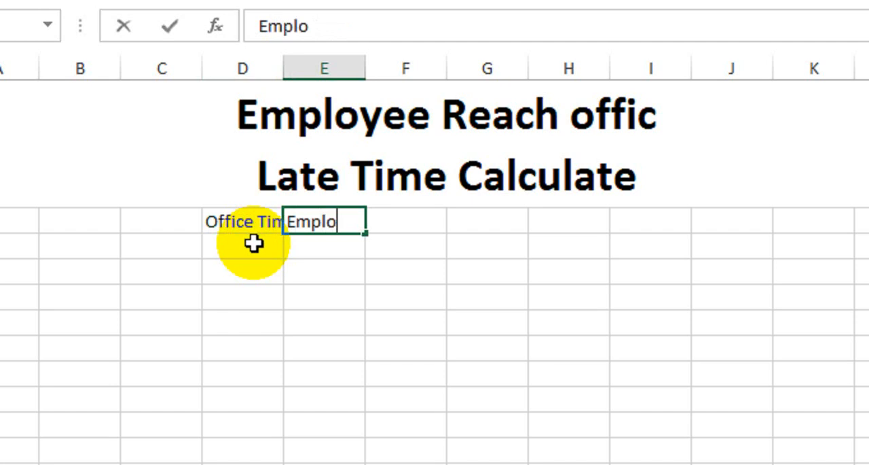
text(yee )
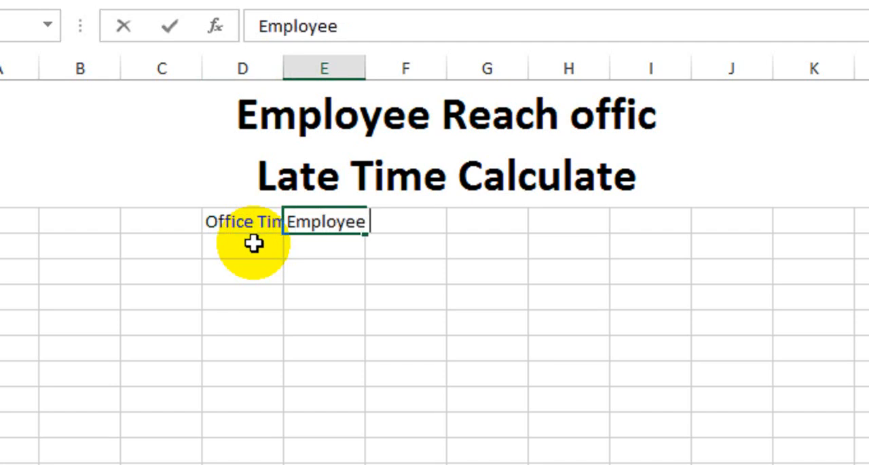
text(In Time)
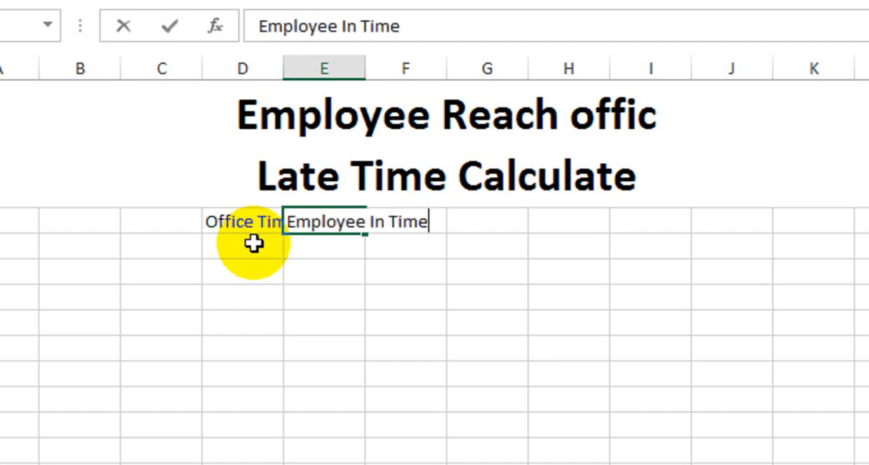
key(Tab)
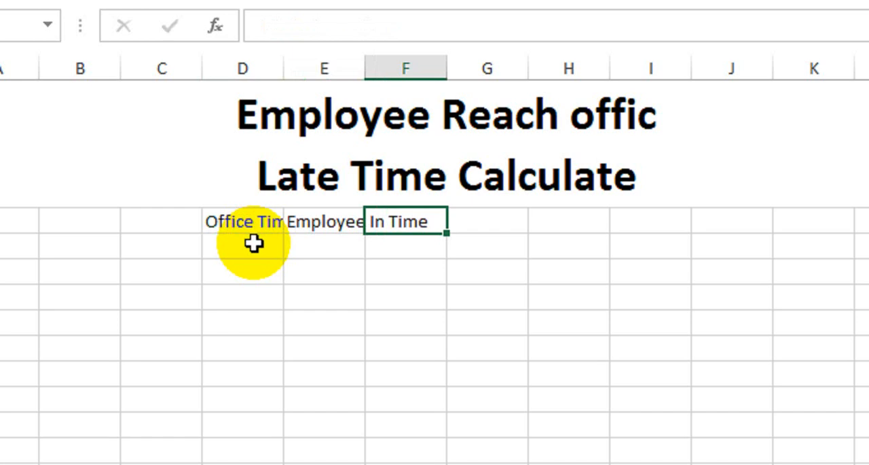
- Add the headings "Late Time" in column F and "Penalty Time Amount" in column G of the same row
text(Late )
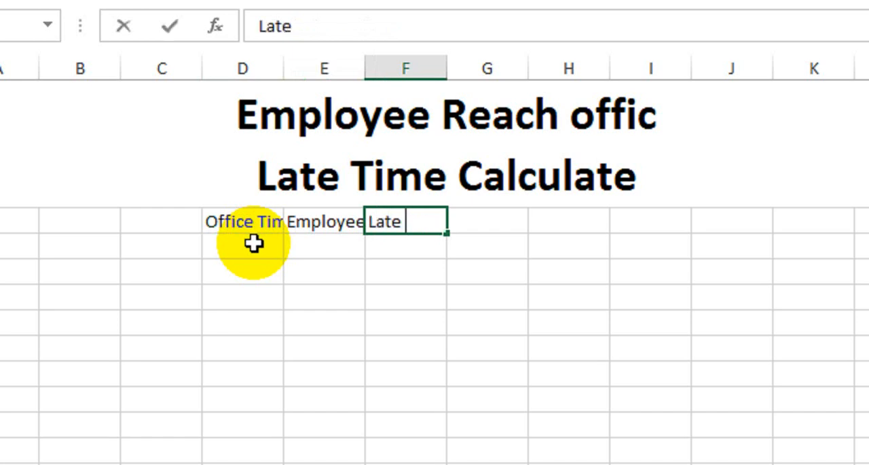
text(Time)
key(Tab)
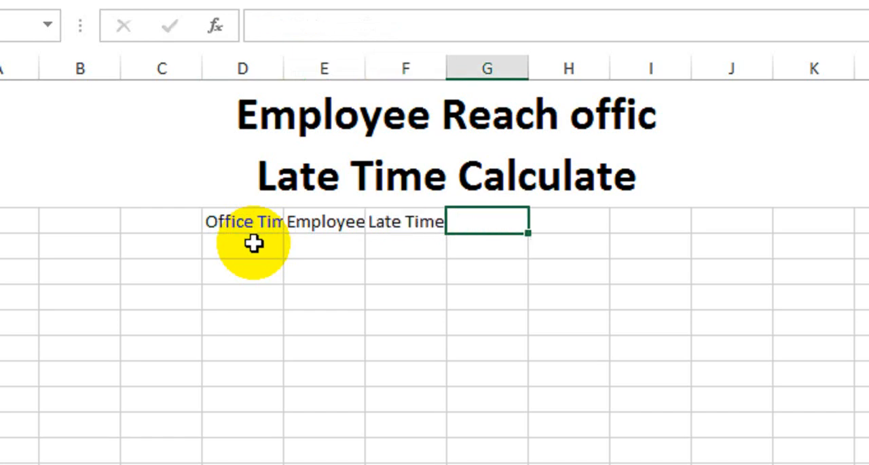
text(Pe)
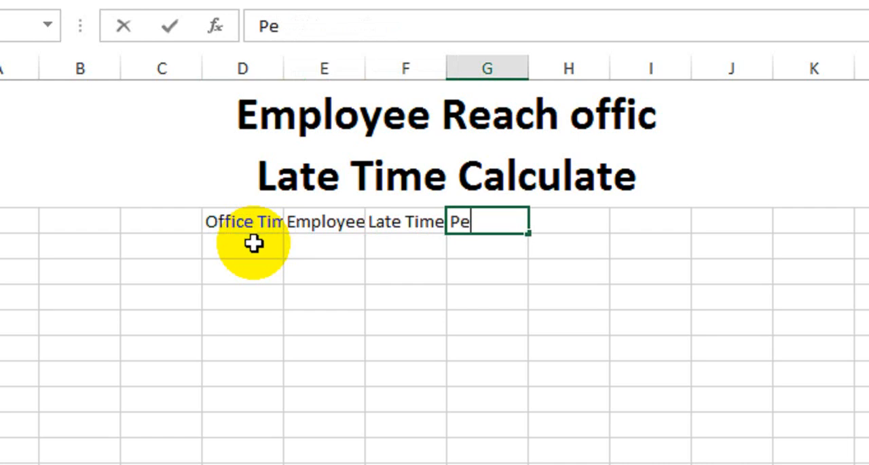
text(nalty)
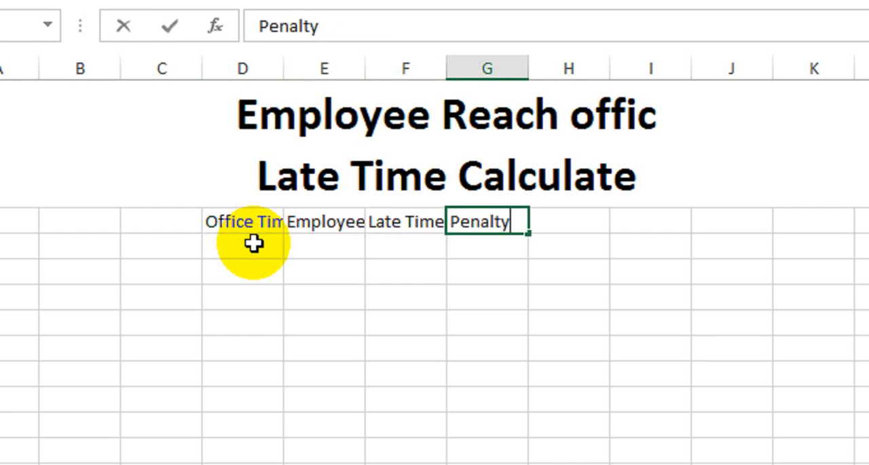
text( Tim)
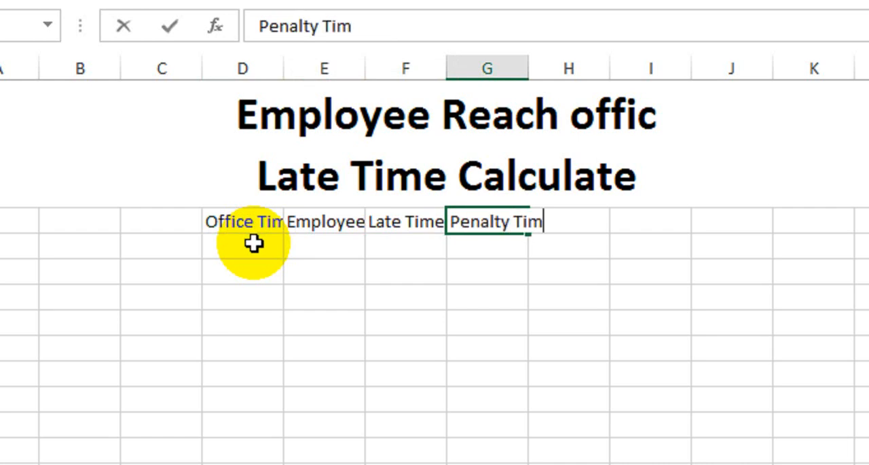
text(e Amount)
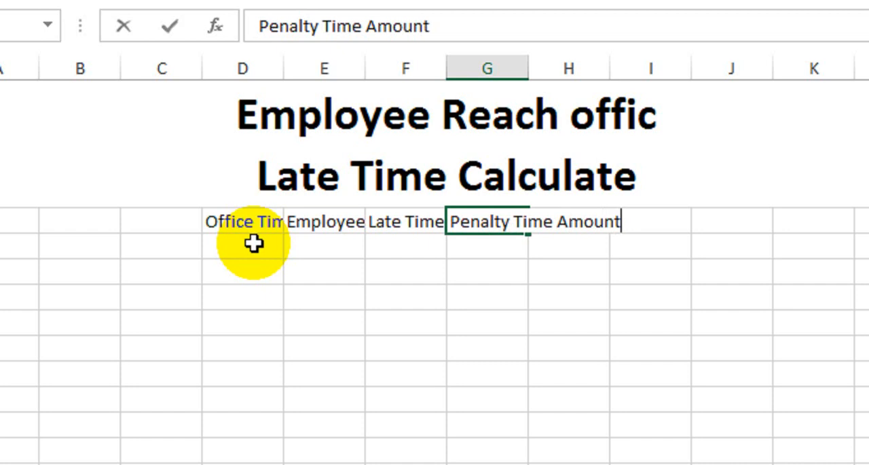
click(253, 242)
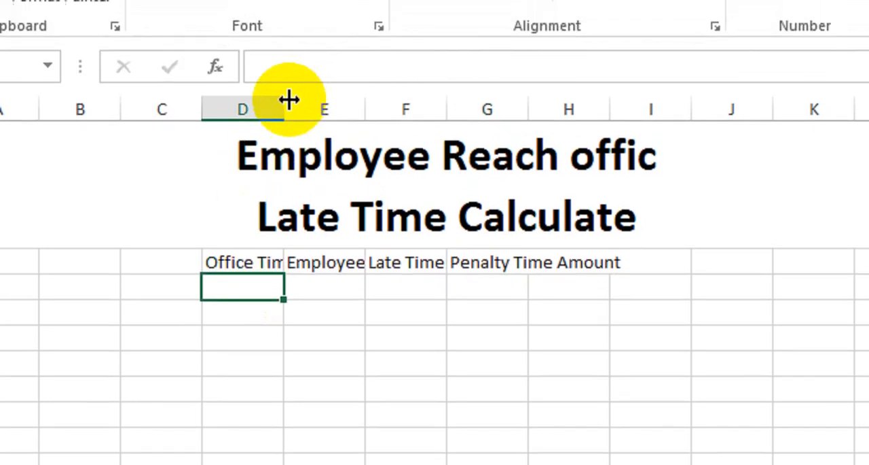
- Widen columns D through G so that each heading fits inside its own column
drag(284, 66, 303, 68)
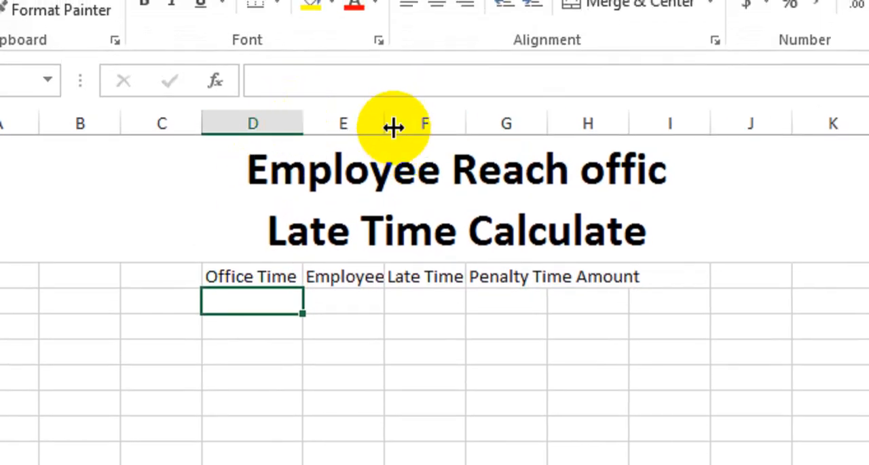
drag(394, 127, 454, 127)
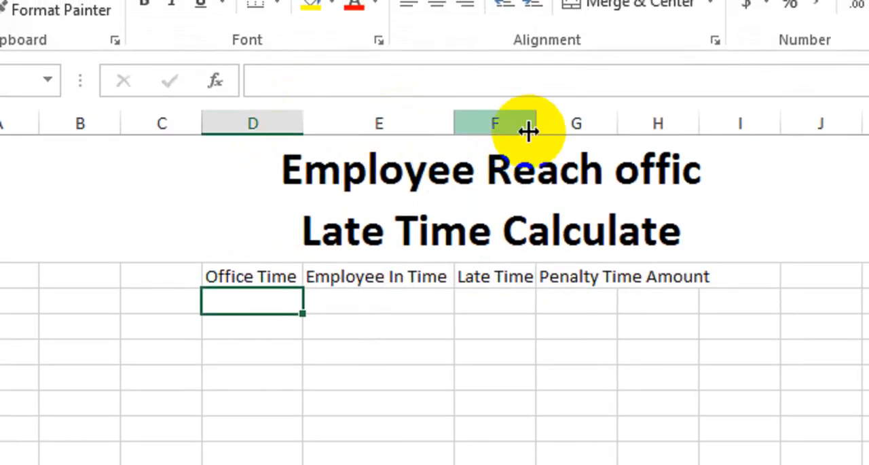
drag(536, 129, 541, 129)
double_click(621, 123)
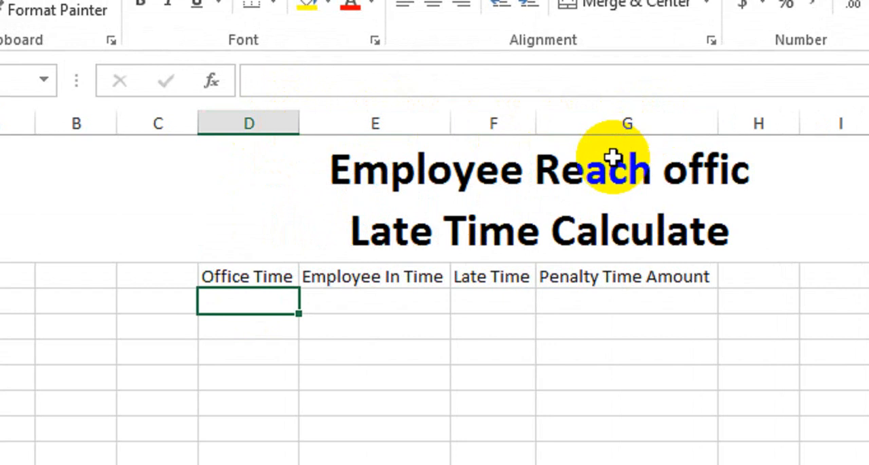
- Correct the first line of the sheet title to "Employee Reach office"
click(731, 166)
double_click(671, 126)
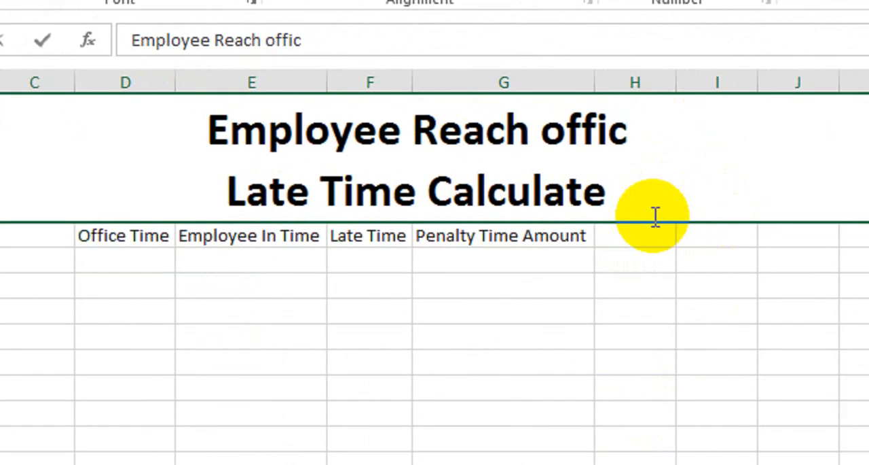
text(e)
key(Return)
click(367, 289)
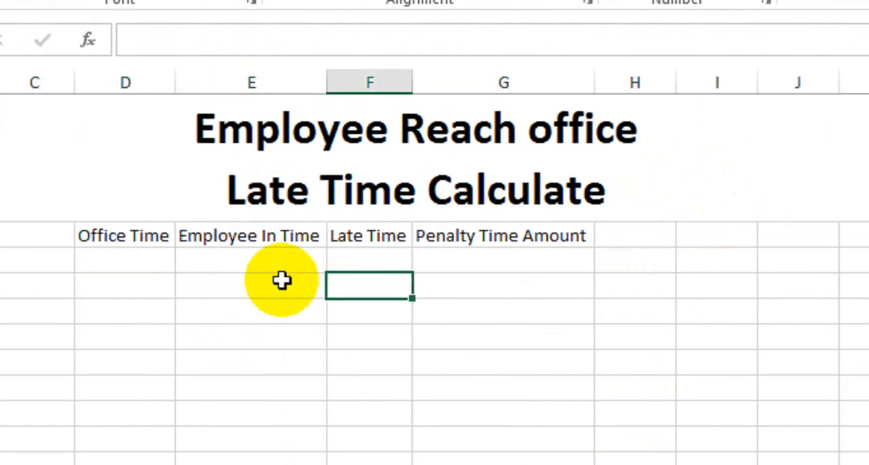
- Make the four column headings from Office Time to Penalty Time Amount bold
drag(135, 237, 502, 229)
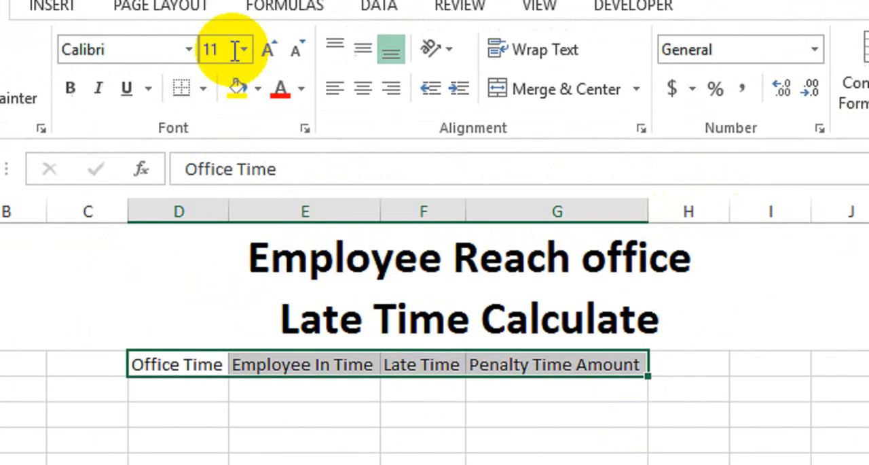
click(70, 0)
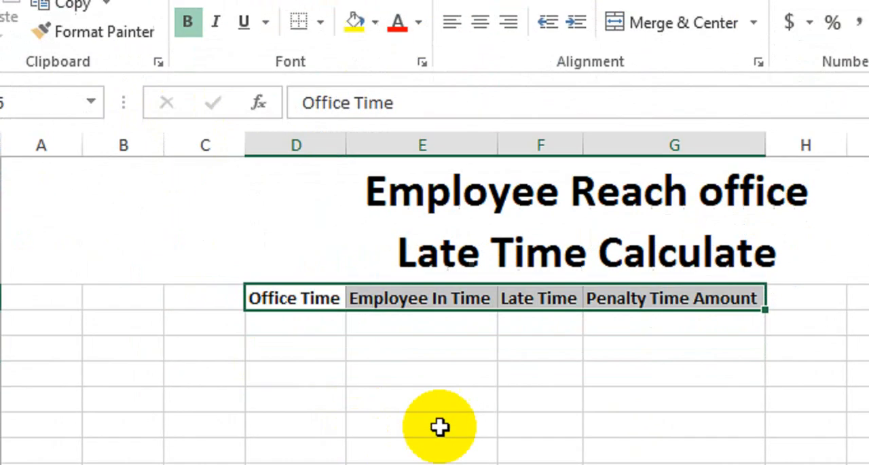
click(394, 371)
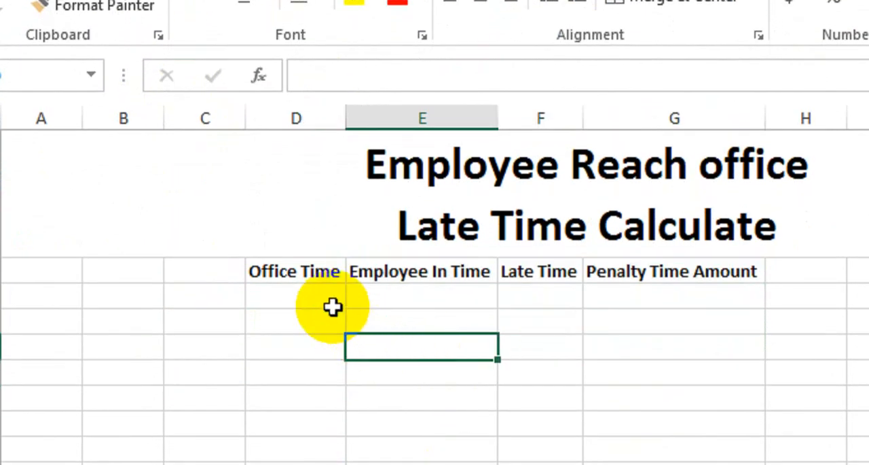
- Enter 9:00 in the first cell below the Office Time heading
click(332, 328)
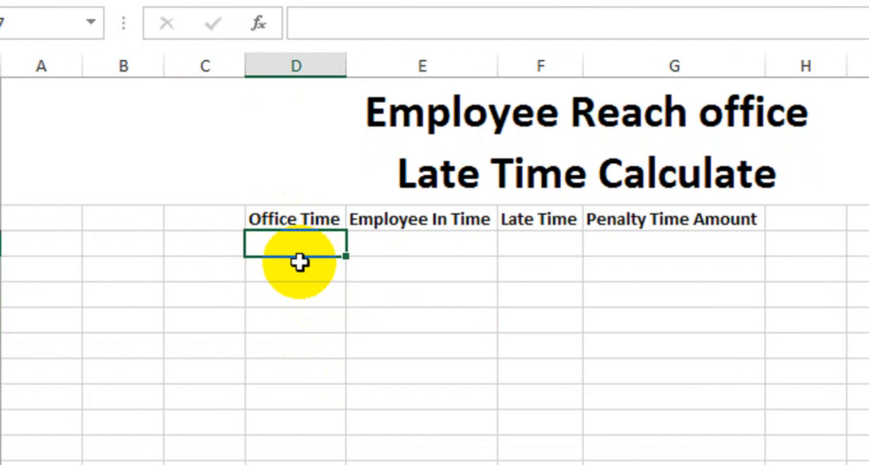
text(9:)
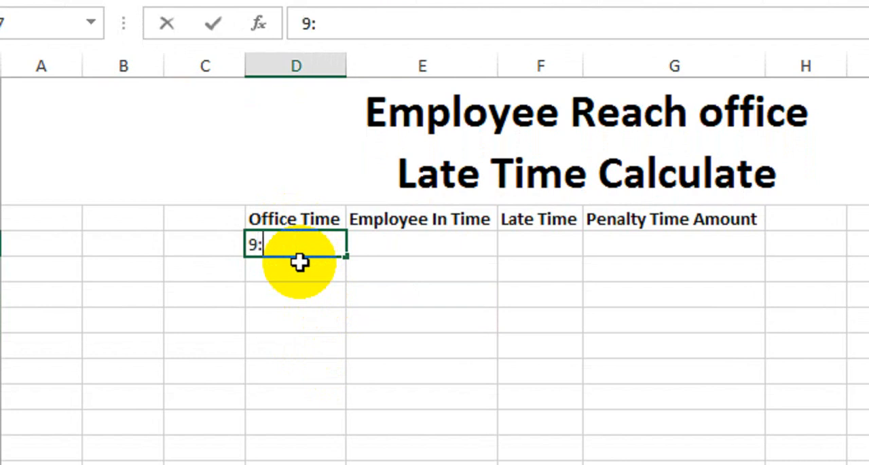
text(00)
key(Return)
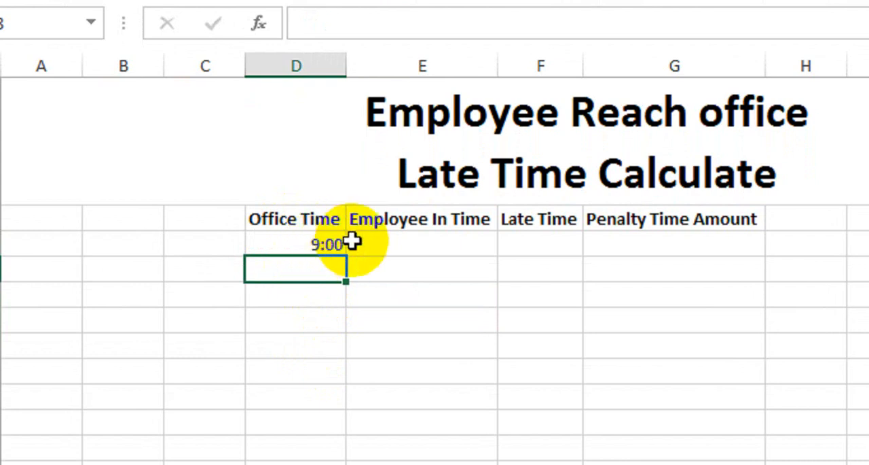
- Copy the 9:00 office time down column D to fill the first seven rows below the heading
click(299, 245)
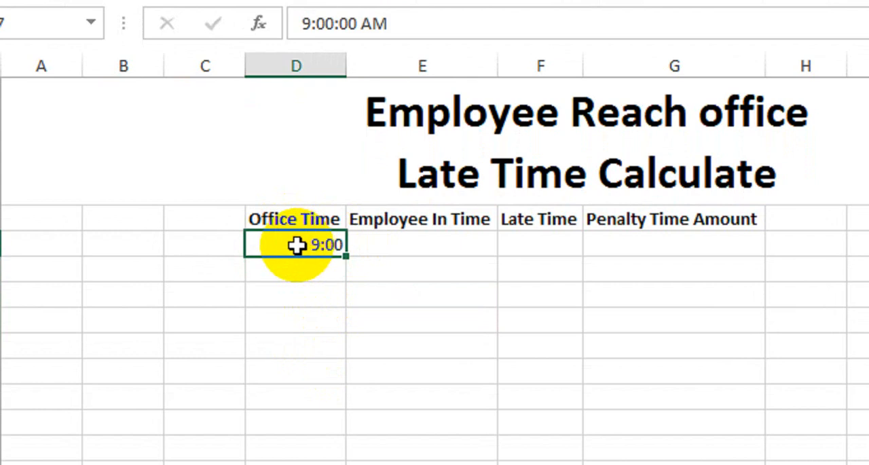
key(ctrl+c)
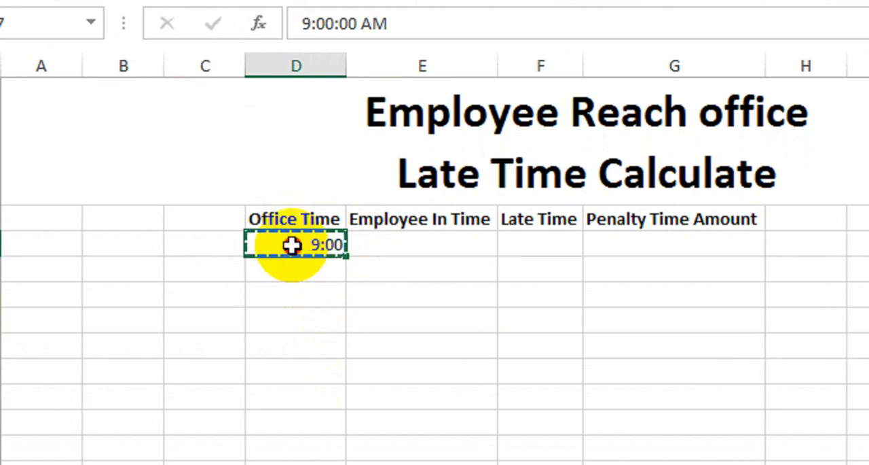
drag(292, 244, 288, 389)
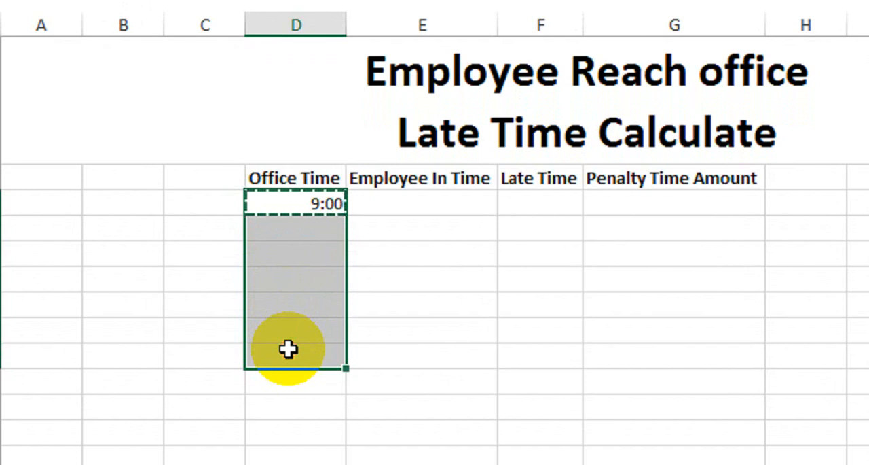
key(ctrl+v)
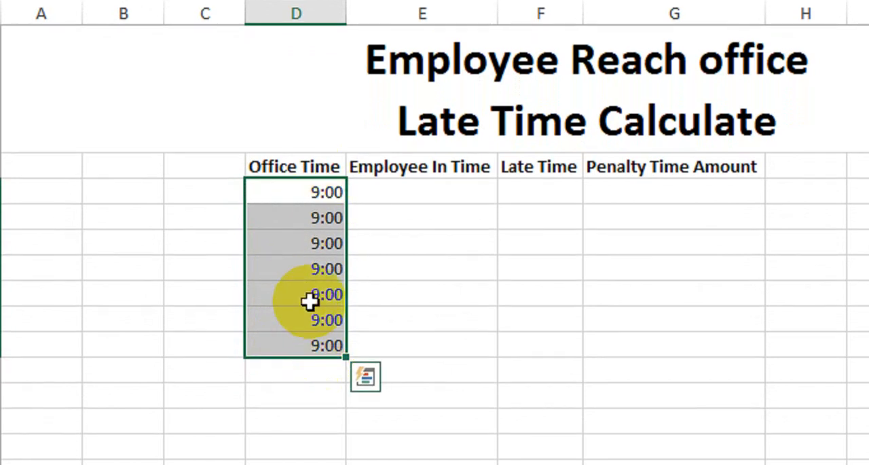
click(366, 212)
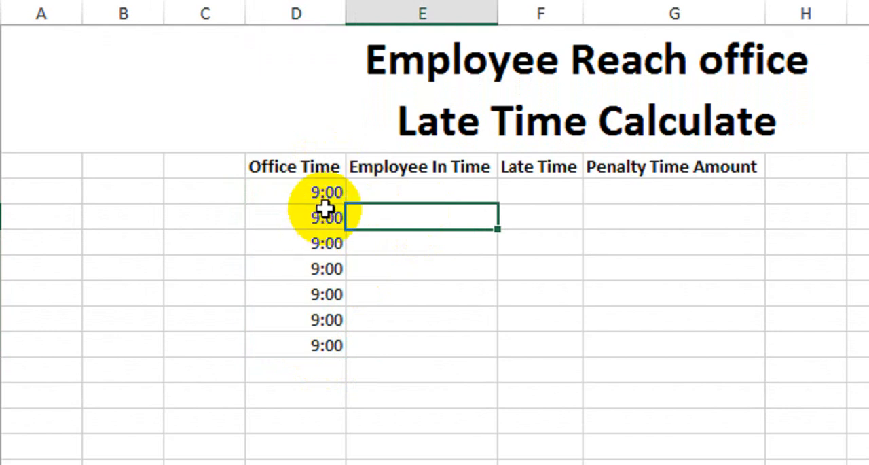
- Enter 9:12 and 9:05 in the first two rows of the Employee In Time column
click(409, 191)
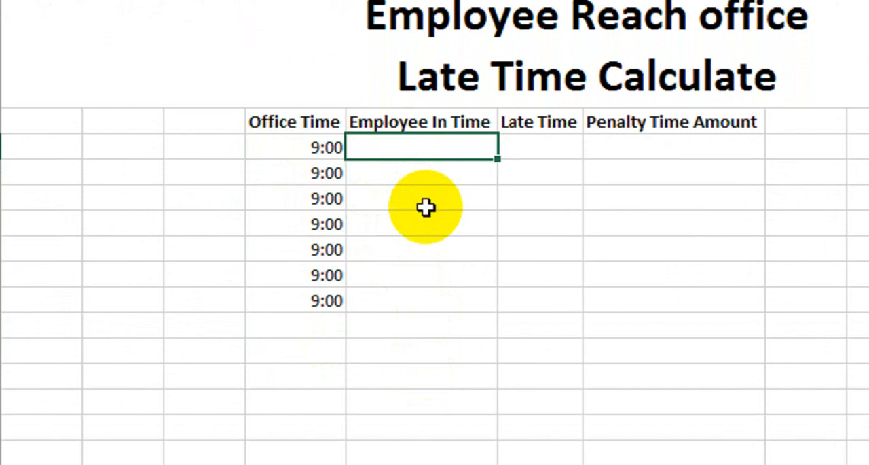
text(9:12)
key(Return)
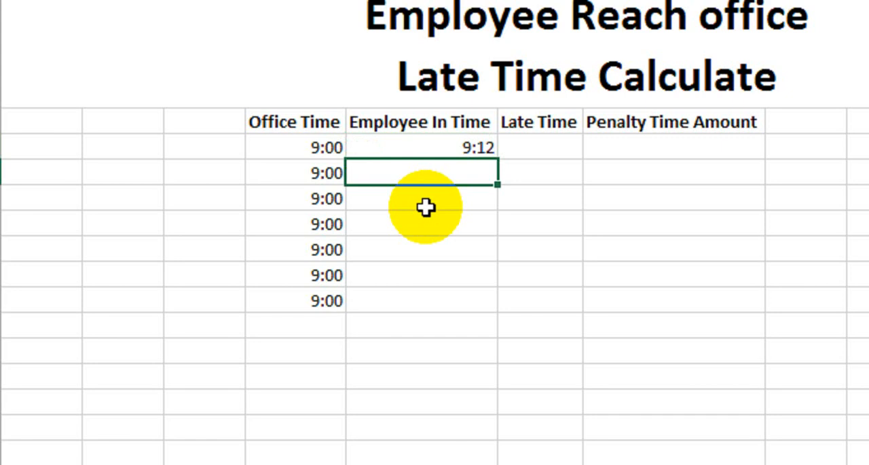
text(9:05)
key(Return)
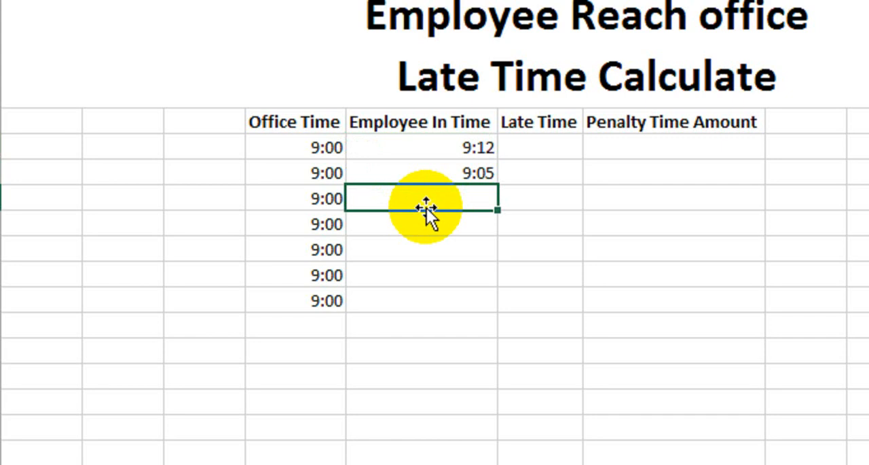
- Enter 8:55 and 9:01 in the third and fourth rows of the Employee In Time column
text(8:55)
key(Return)
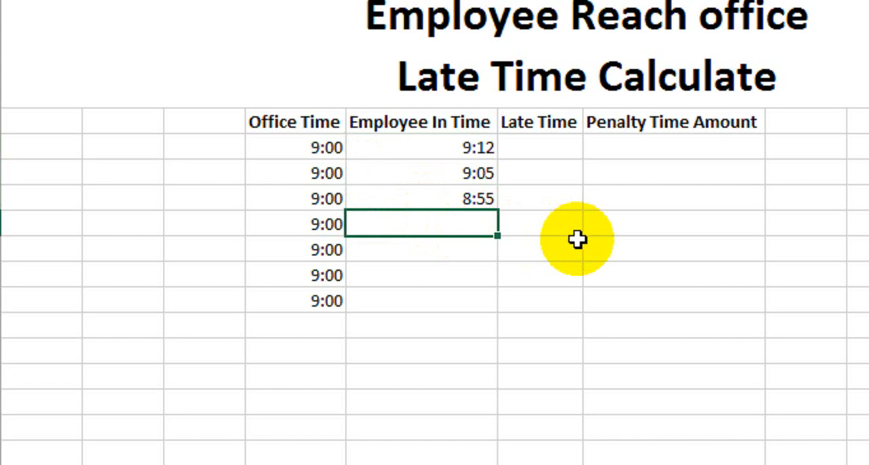
text(9:01)
key(Return)
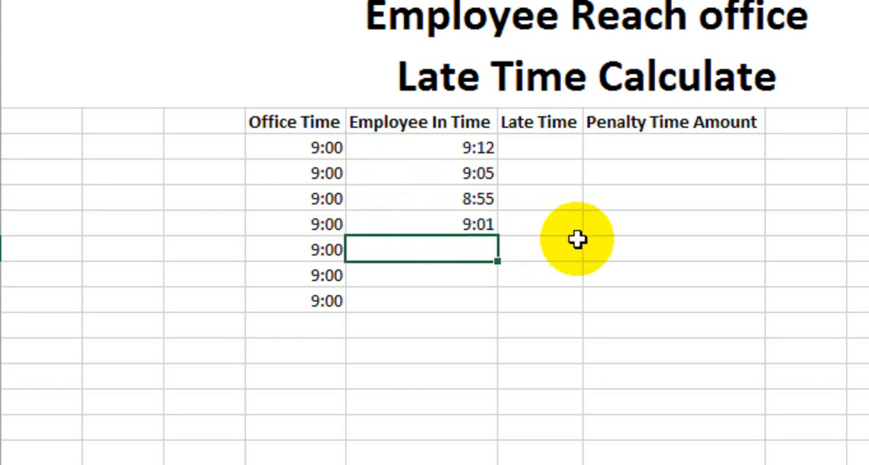
- Enter 8:50, 8:45 and 9:07 in the fifth, sixth and seventh rows of the Employee In Time column
text(8:50)
key(Return)
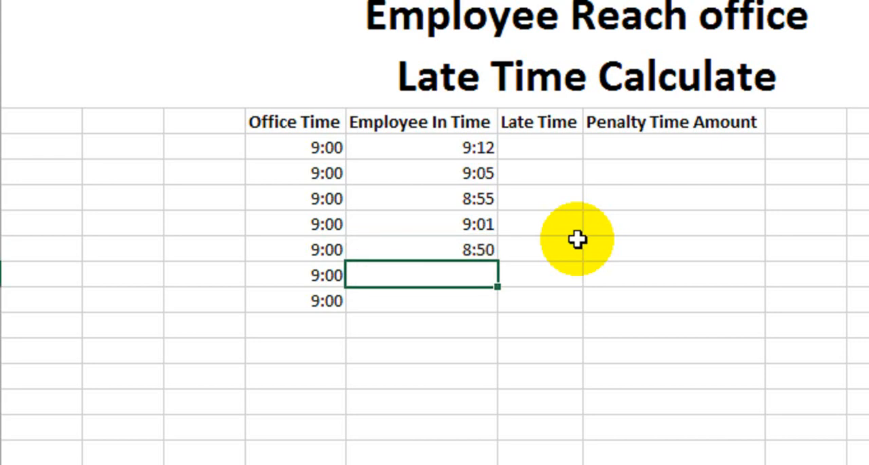
text(8:45)
key(Return)
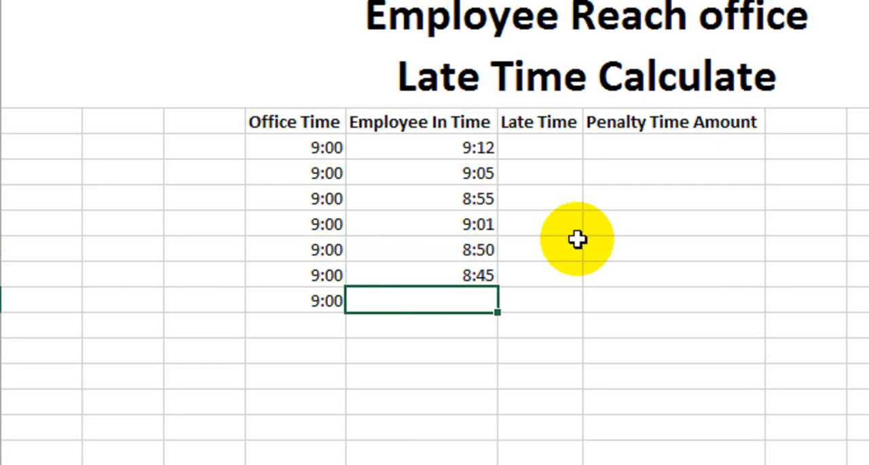
text(9:7)
key(Return)
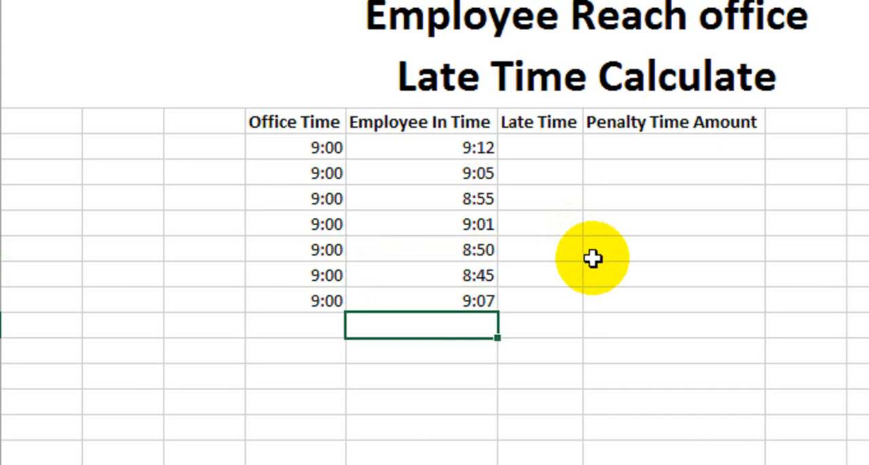
- Add an eighth row with 8:59 as the employee in time and 9:00 as the office time
text(8:59)
key(Return)
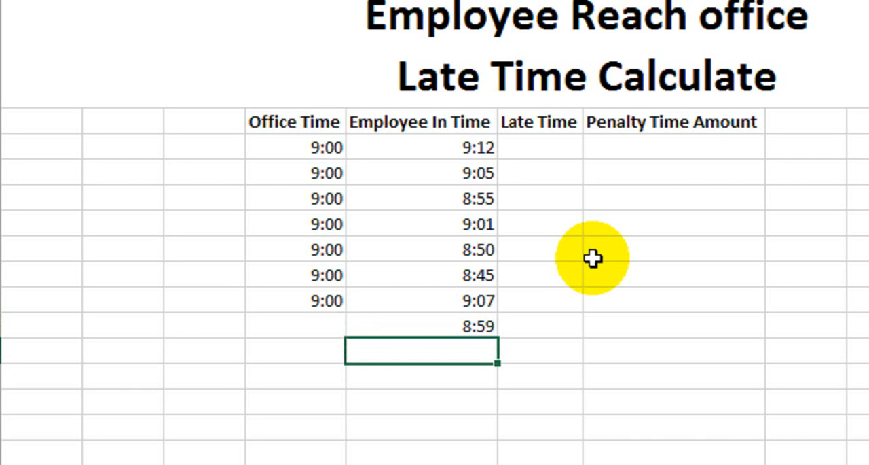
click(325, 317)
text(9:00)
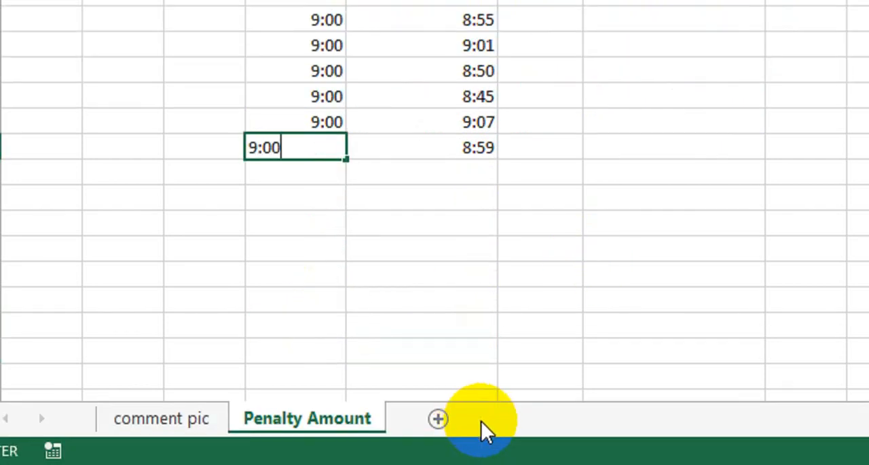
key(Return)
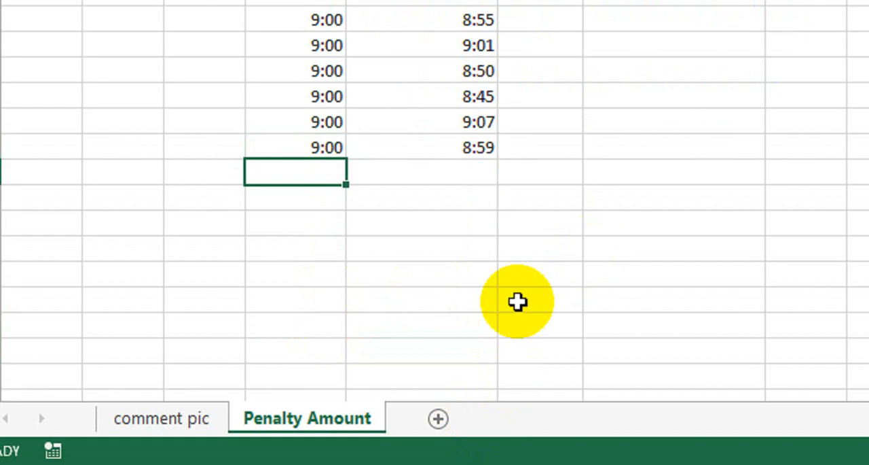
- Apply all borders to the whole table, from the Office Time heading through the last Penalty Time Amount row
drag(696, 189, 675, 295)
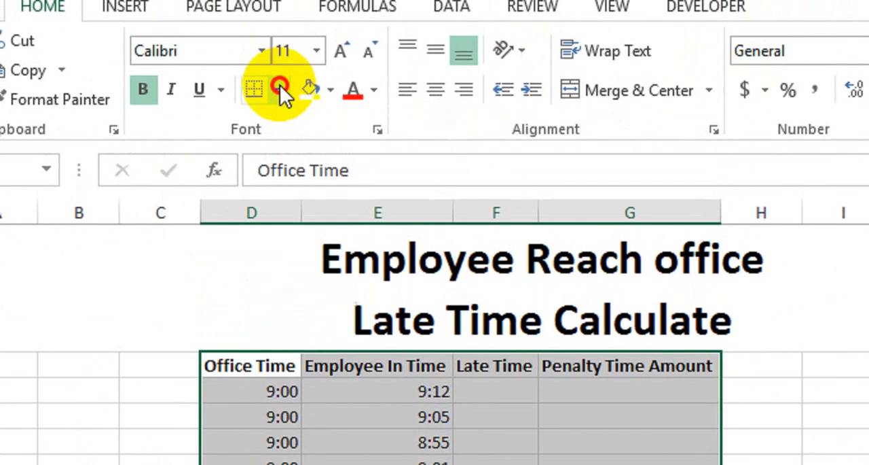
click(280, 85)
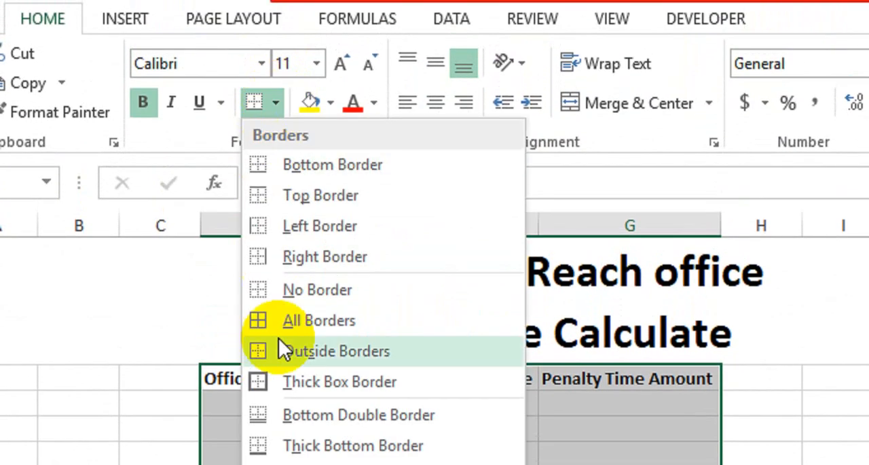
click(298, 310)
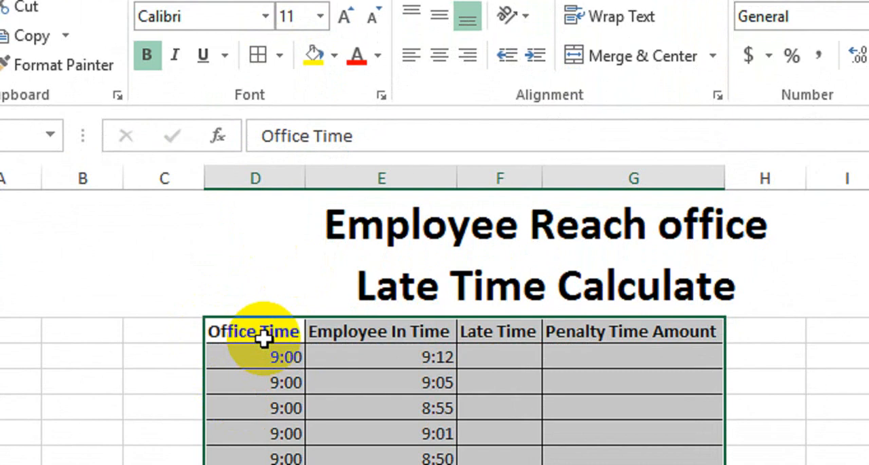
- Fill the table's header row from Office Time to Penalty Time Amount with the standard light green colour
drag(258, 361, 612, 361)
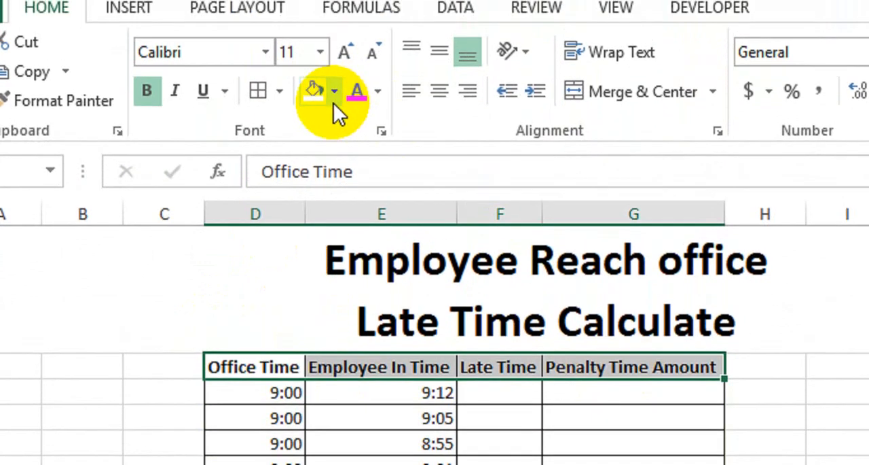
click(334, 55)
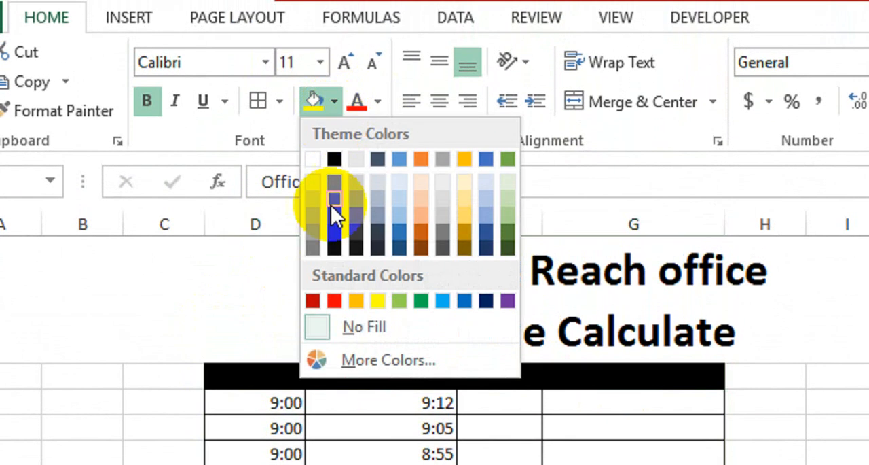
click(399, 300)
click(408, 328)
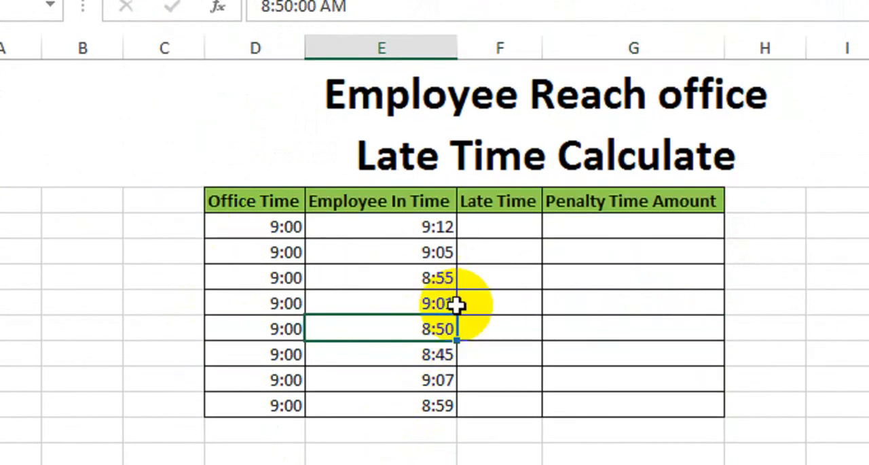
- Enter =E7-D7 in the first Late Time cell and copy the formula down through all eight rows
click(481, 223)
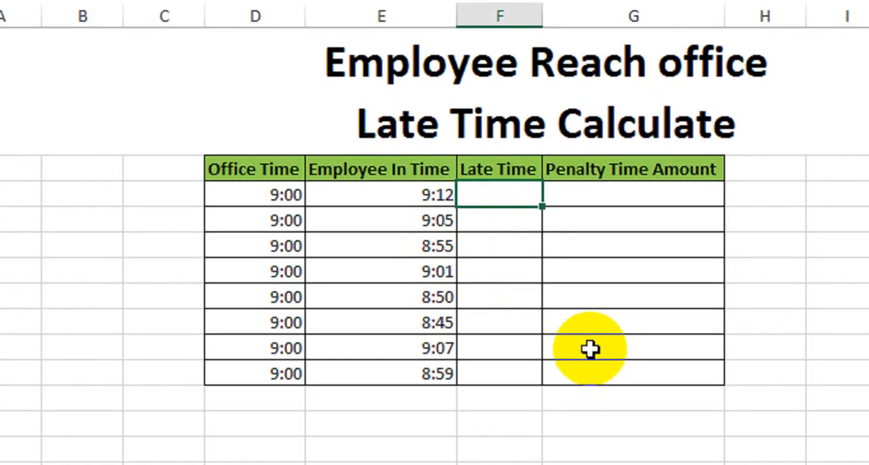
text(=)
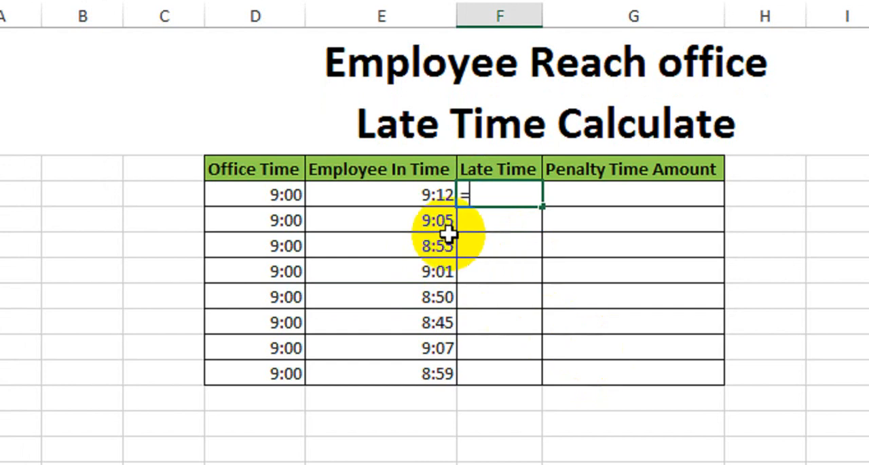
click(405, 193)
text(-)
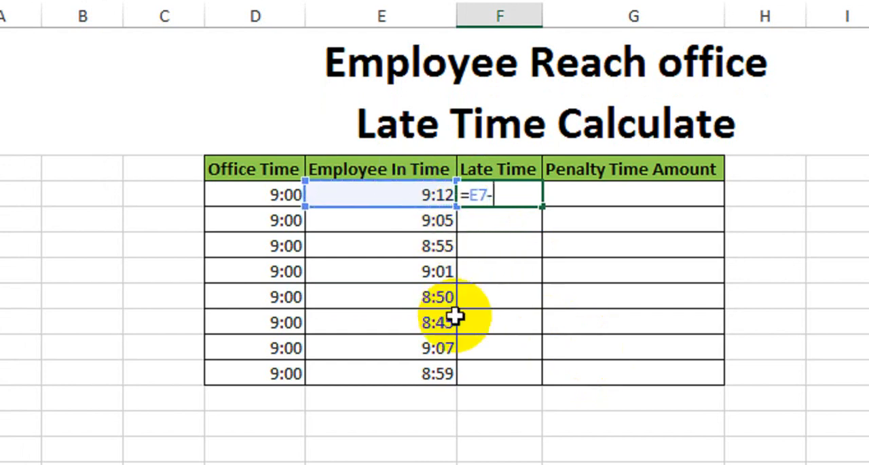
click(263, 197)
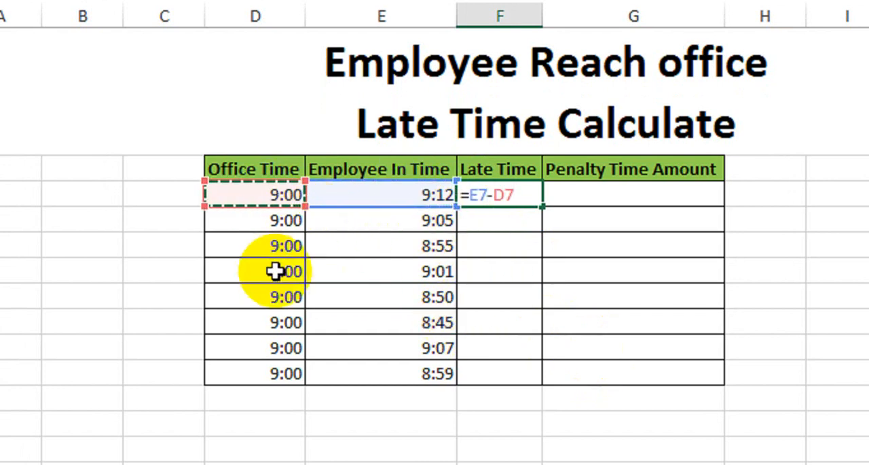
key(Return)
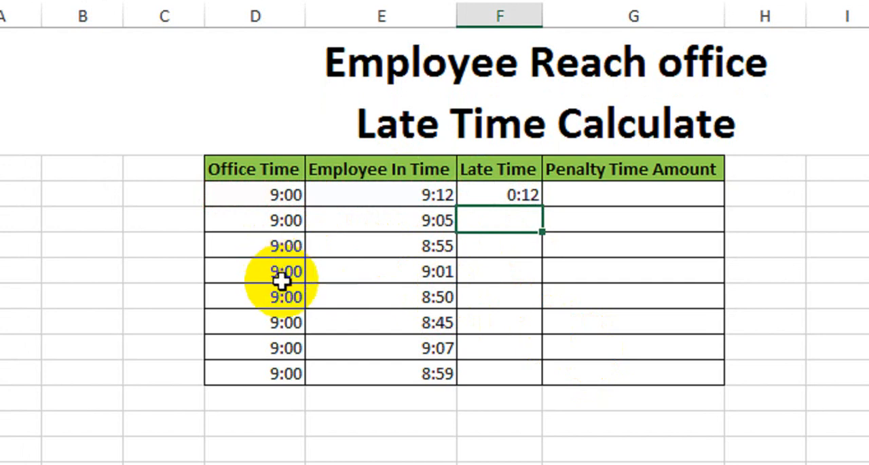
click(515, 195)
drag(538, 212, 518, 373)
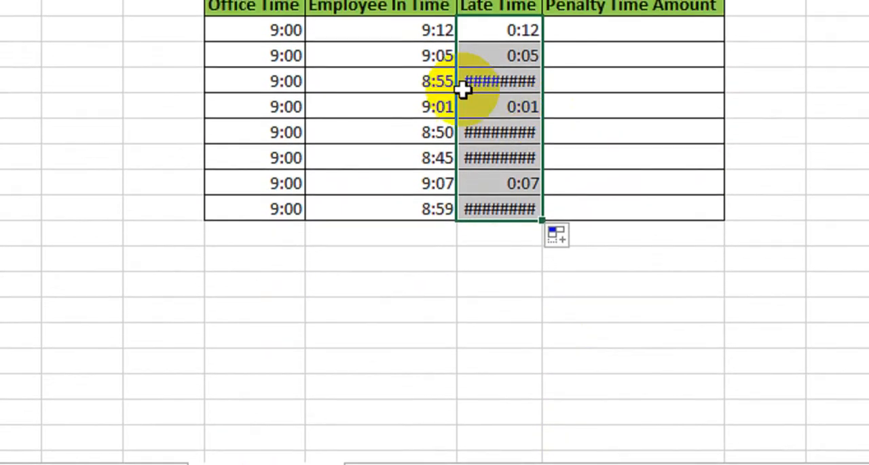
- Try widening the Late Time column to reveal the cells filled with hash marks, and undo the width change
mouse_move(462, 54)
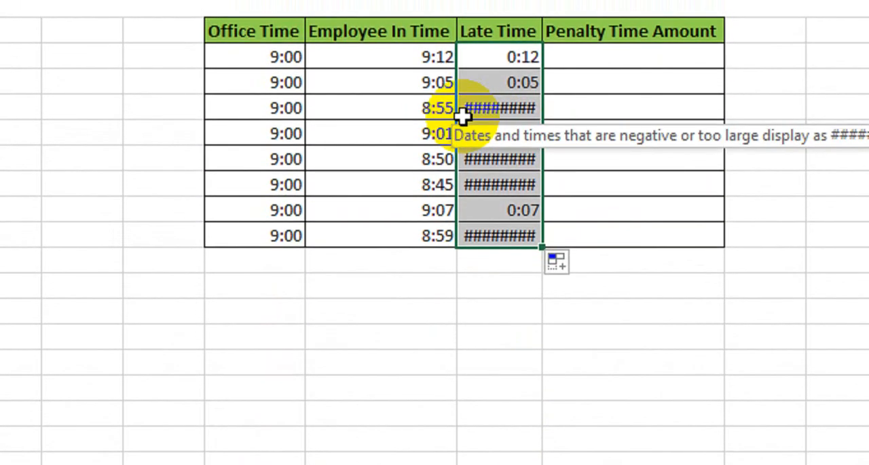
click(413, 86)
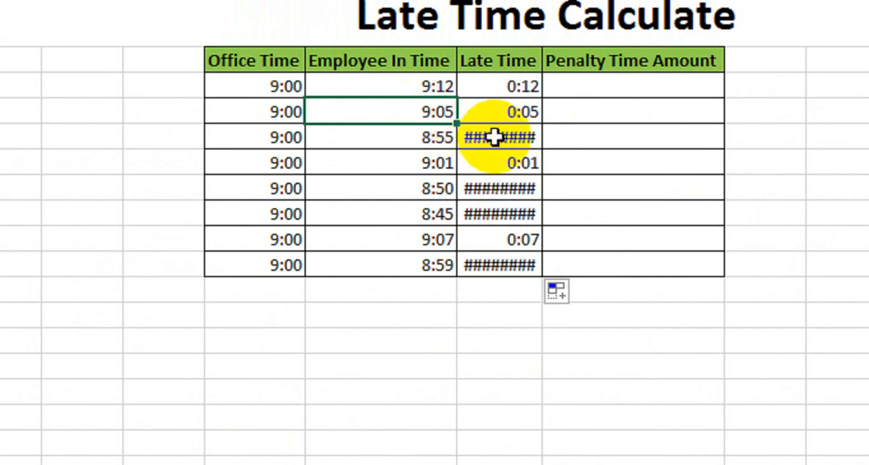
drag(499, 138, 501, 246)
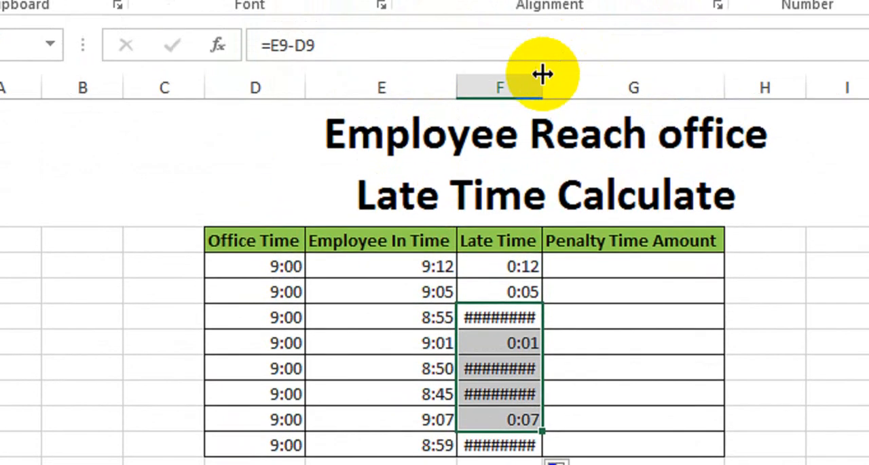
drag(543, 80, 663, 112)
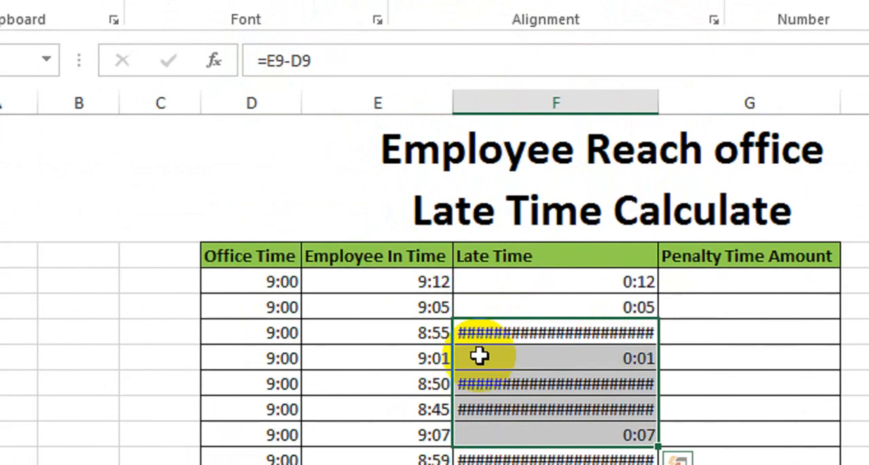
key(ctrl+z)
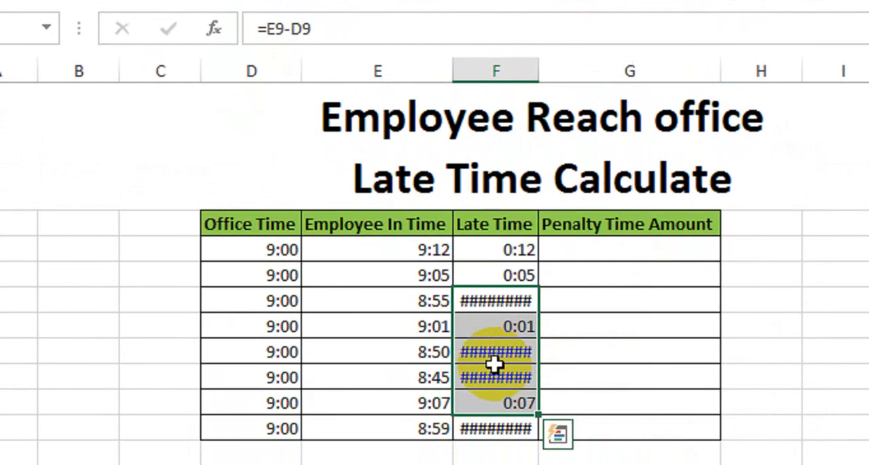
- Examine the Late Time cells that display hash marks and compare them with the other rows of the column
click(486, 326)
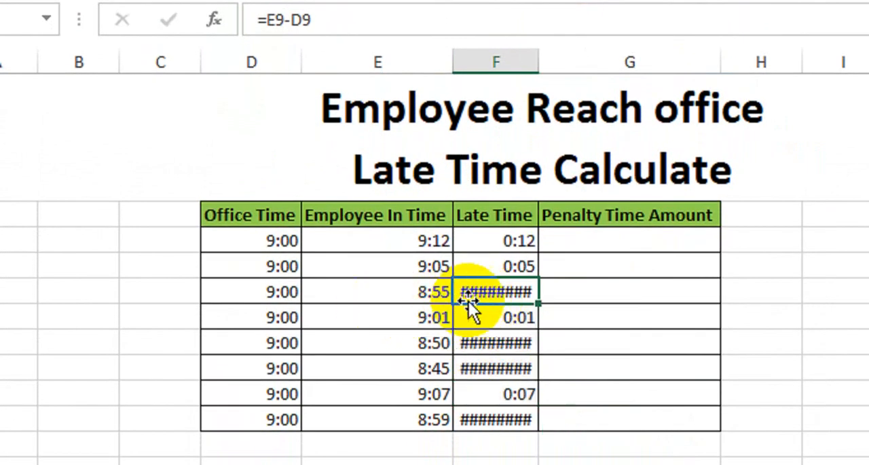
mouse_move(486, 292)
drag(508, 242, 521, 412)
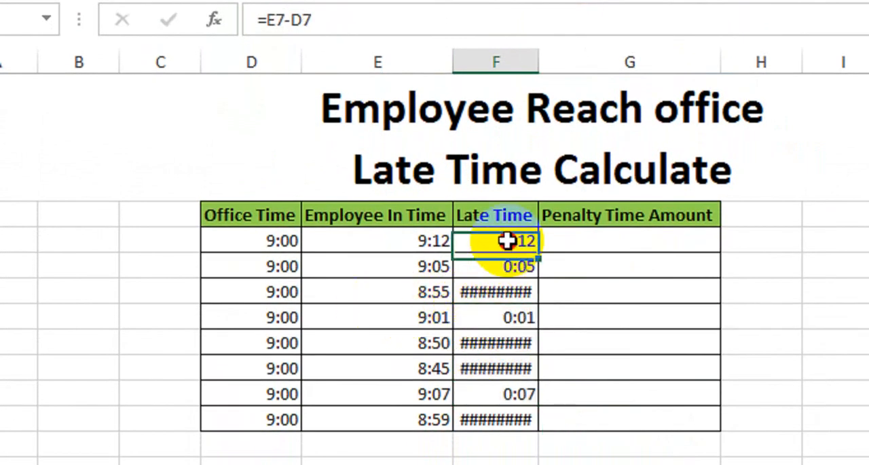
drag(520, 373, 521, 373)
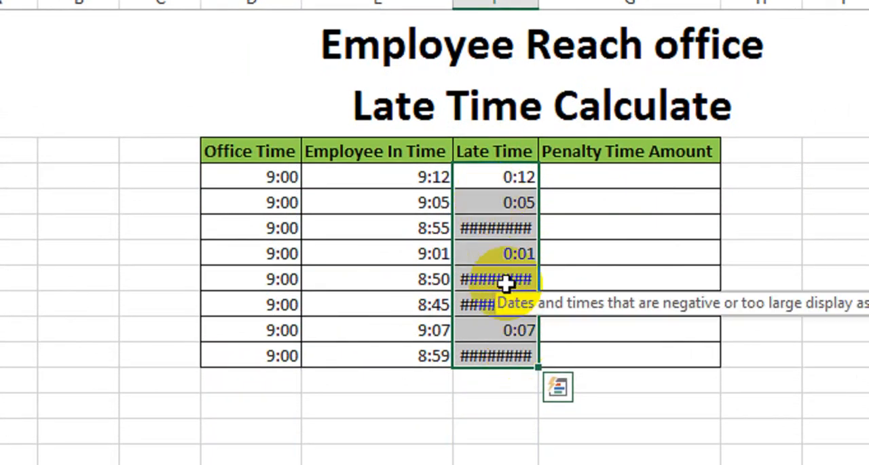
key(shift+Up)
key(shift+Up)
click(520, 174)
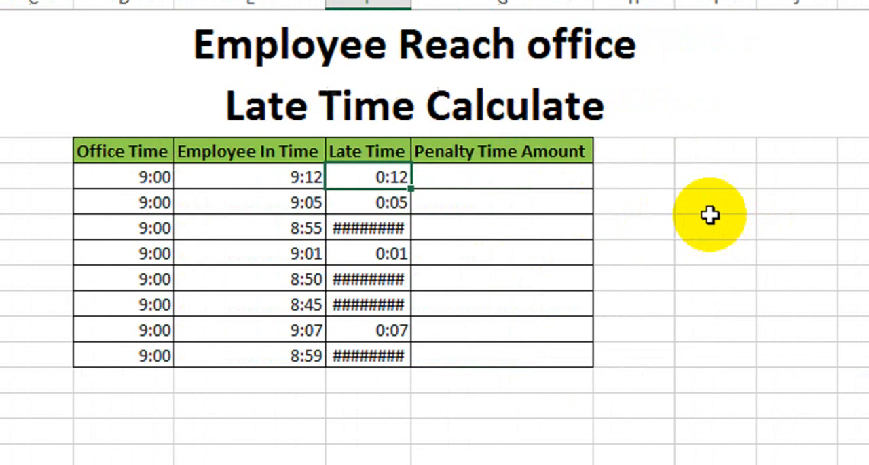
- Enter the sample numbers 5, 6 and 3 in cells I8 to I10 beside the table
click(658, 197)
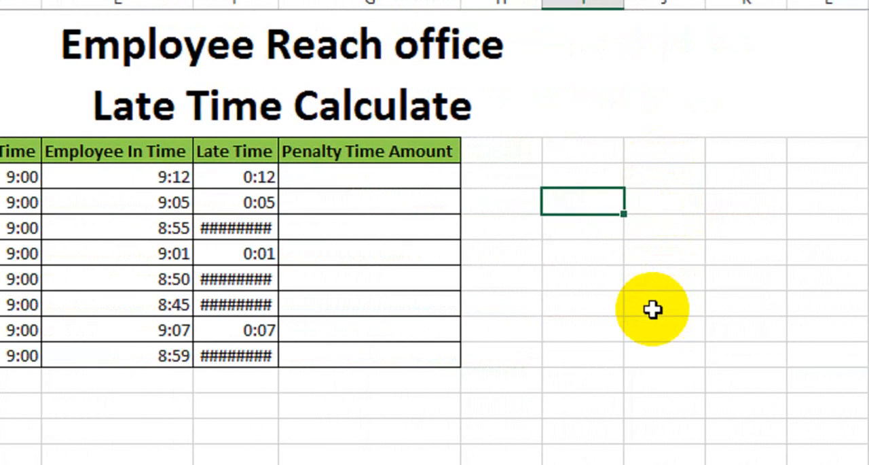
text(5)
key(Return)
text(6)
key(Return)
text(3)
key(Return)
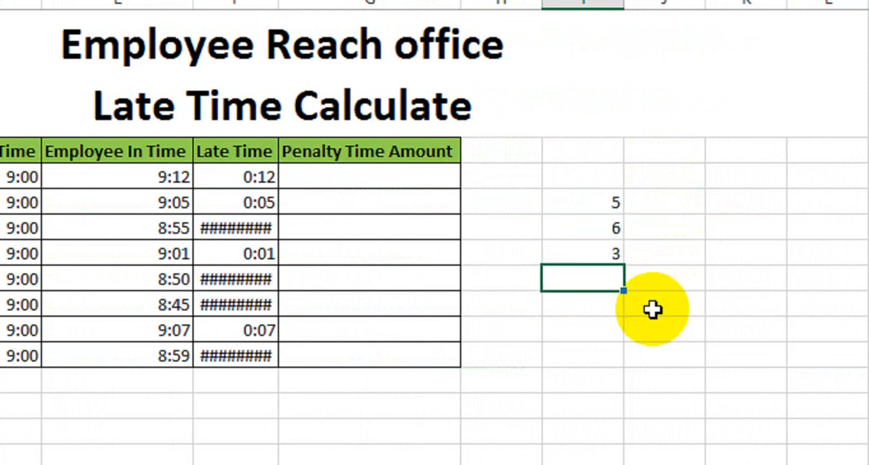
- Find the largest sample number with the formula =MAX(I8:I10) in the cell directly below the numbers
text(=maz)
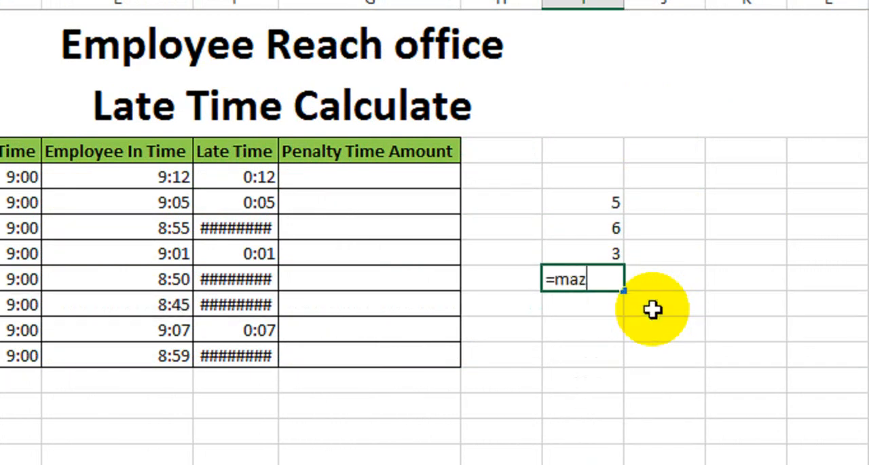
key(BackSpace)
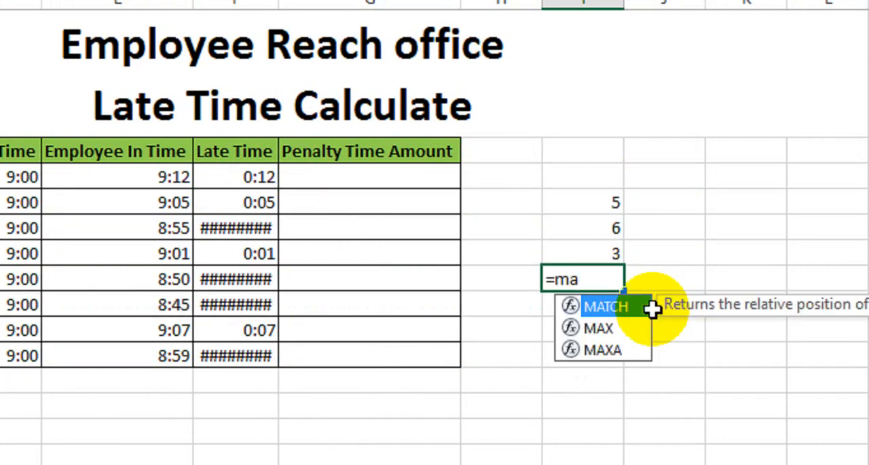
key(Down)
key(Tab)
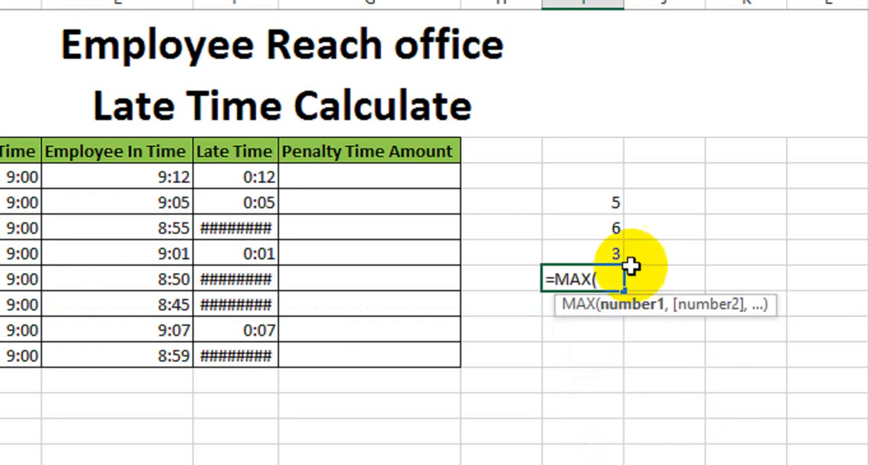
drag(592, 202, 592, 241)
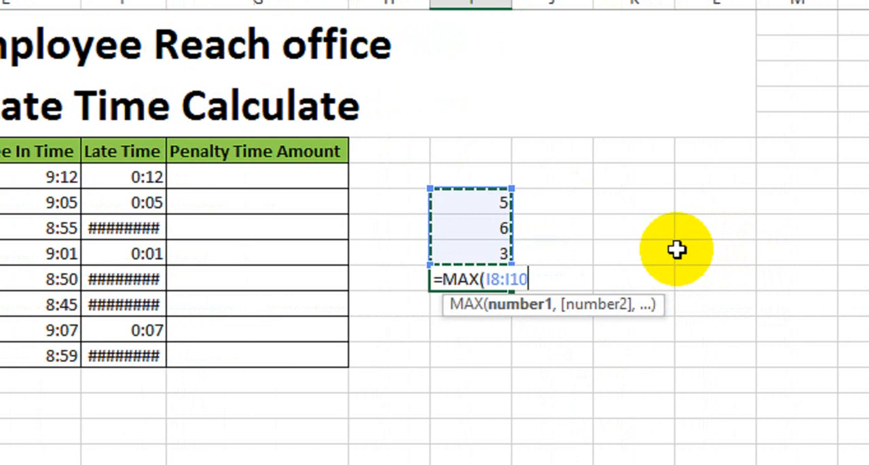
text())
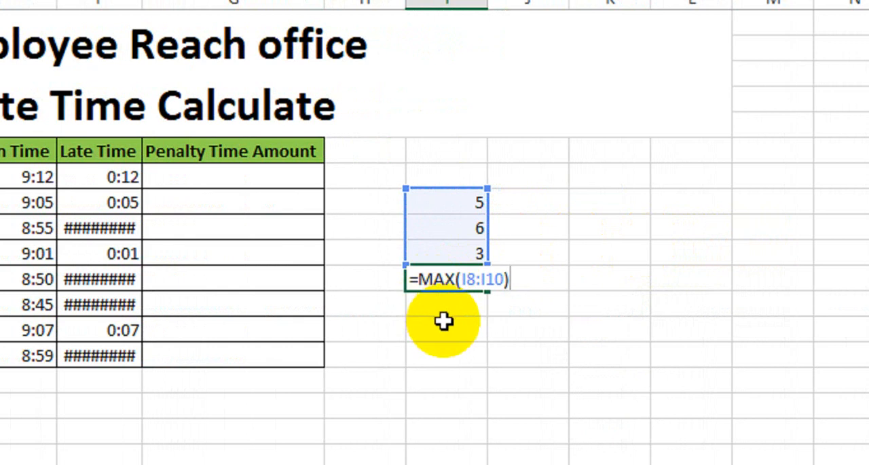
key(Return)
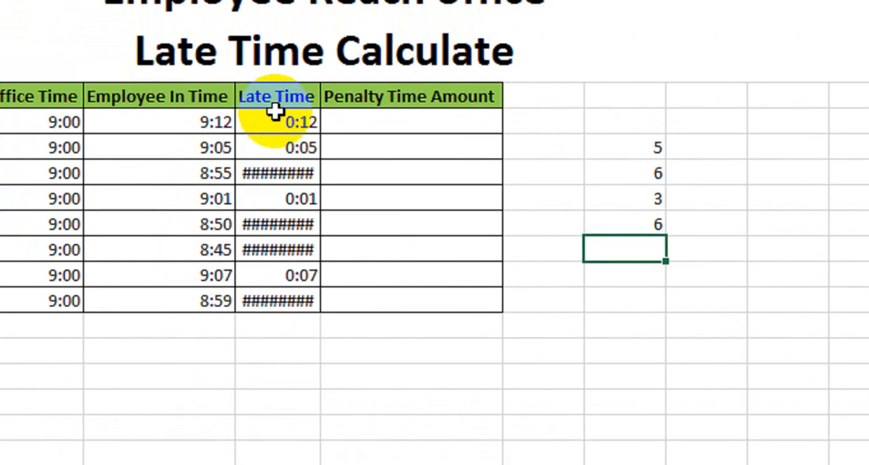
- Replace the first Late Time formula with =MAX(0,E7-D7) and fill it down to the last employee row
click(276, 117)
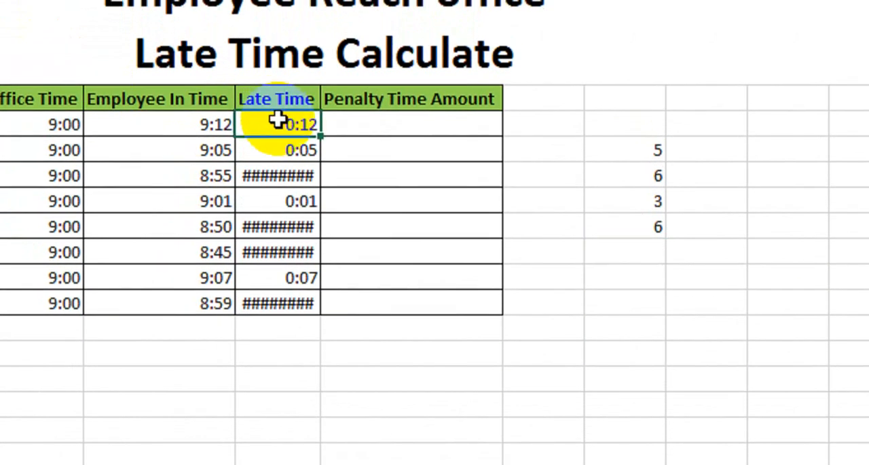
mouse_move(261, 185)
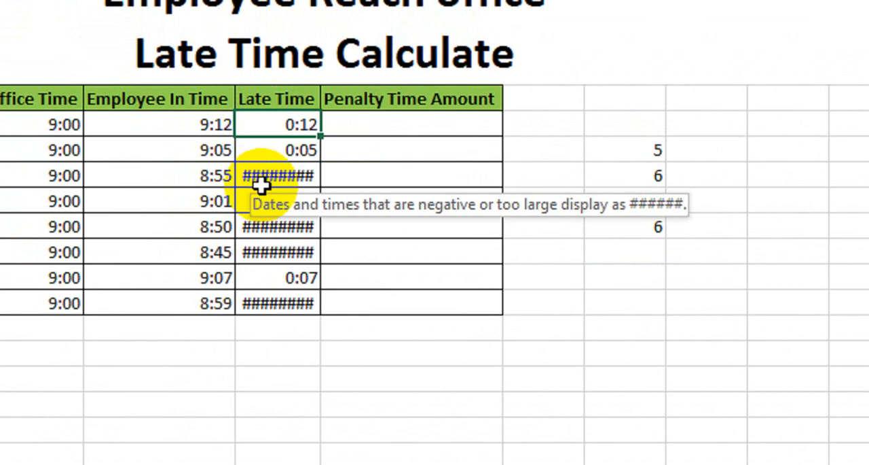
text(=max)
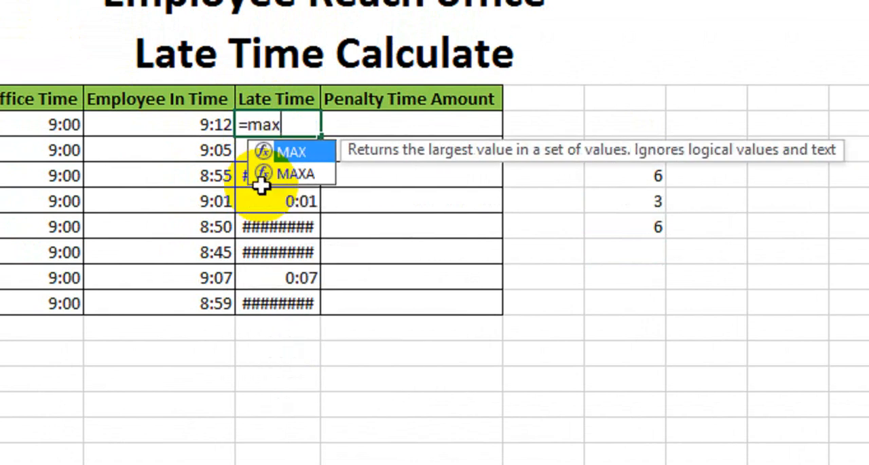
key(Tab)
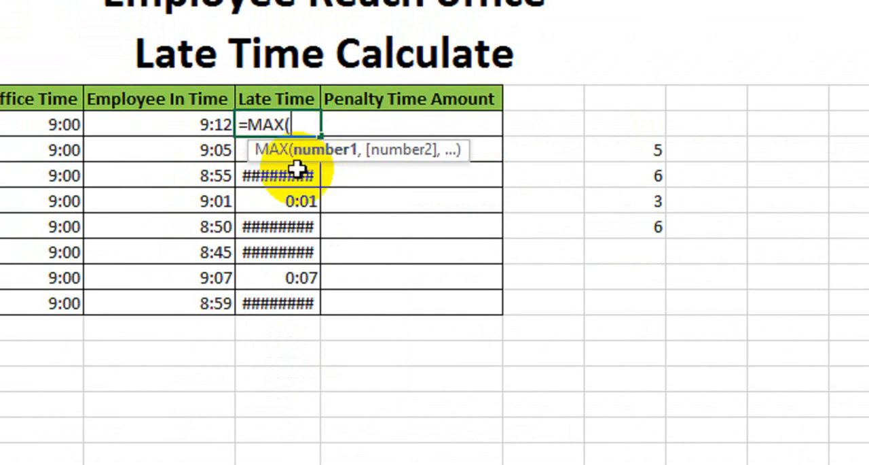
text(0,)
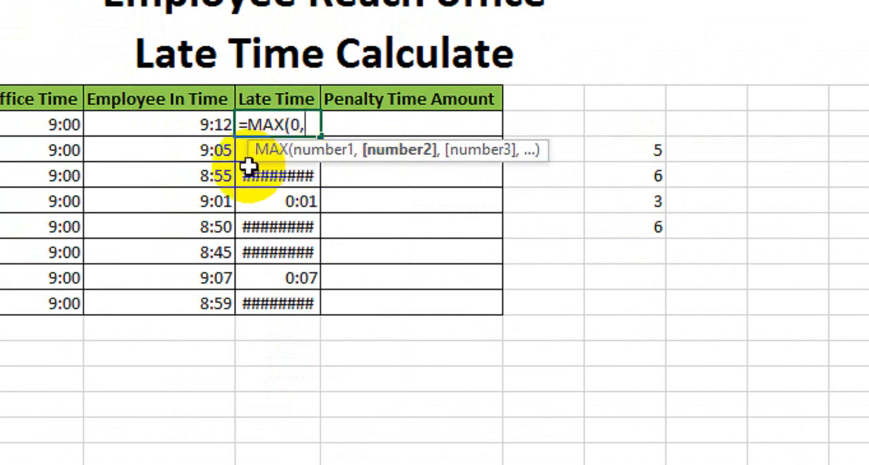
click(202, 129)
text(-)
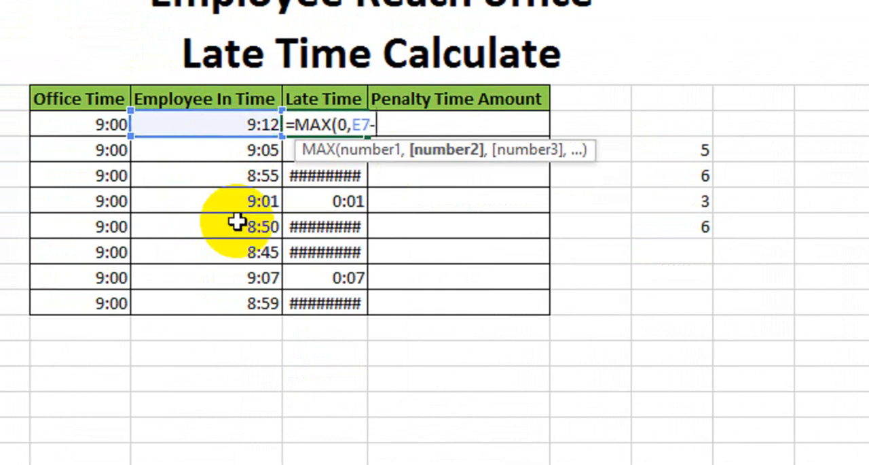
click(102, 126)
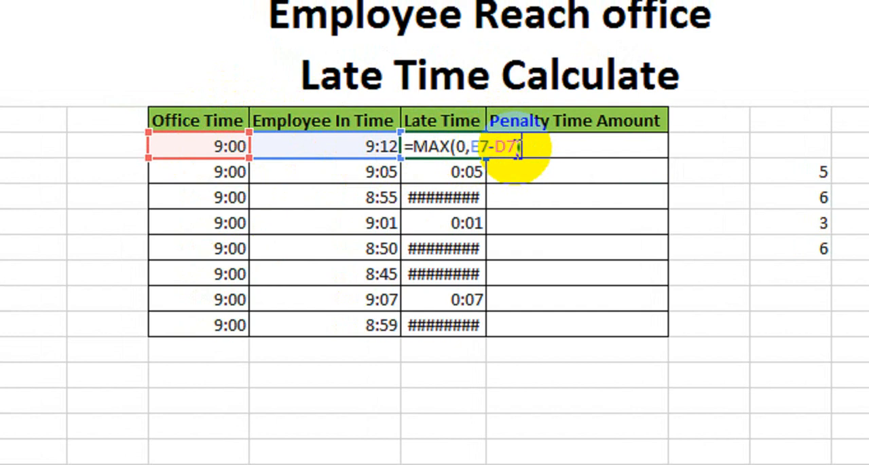
key(Return)
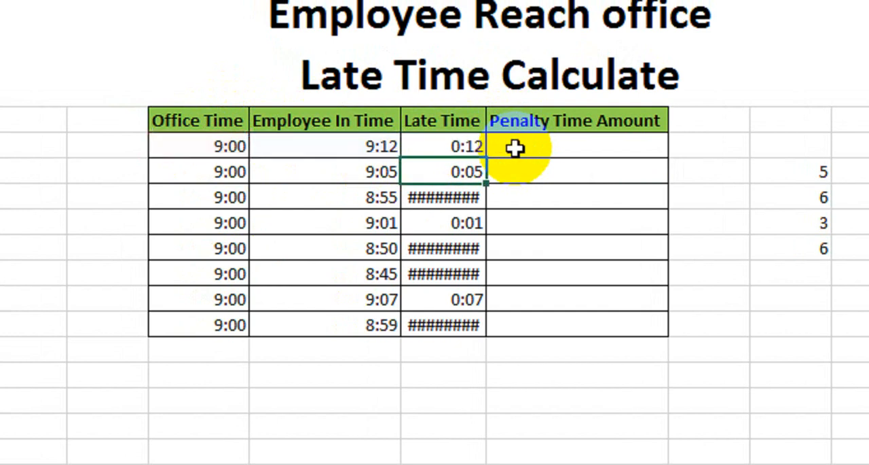
click(455, 148)
drag(489, 161, 466, 329)
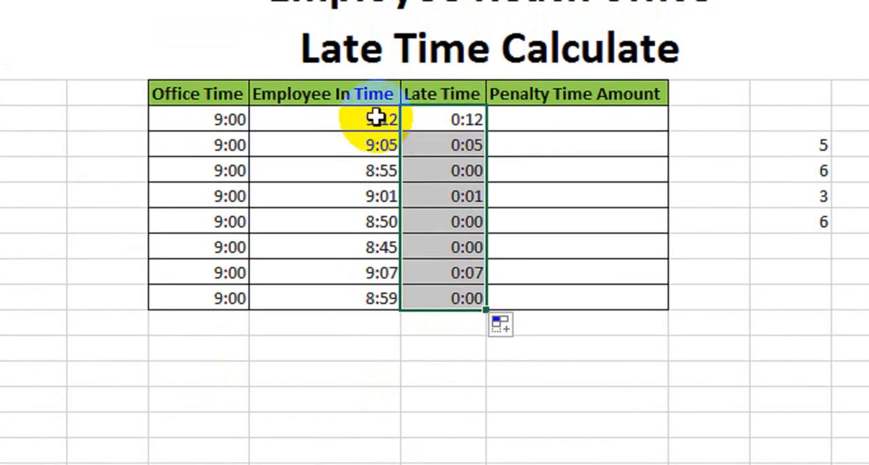
- Check the Late Time results row by row against the Office Time and Employee In Time values
click(468, 117)
click(475, 149)
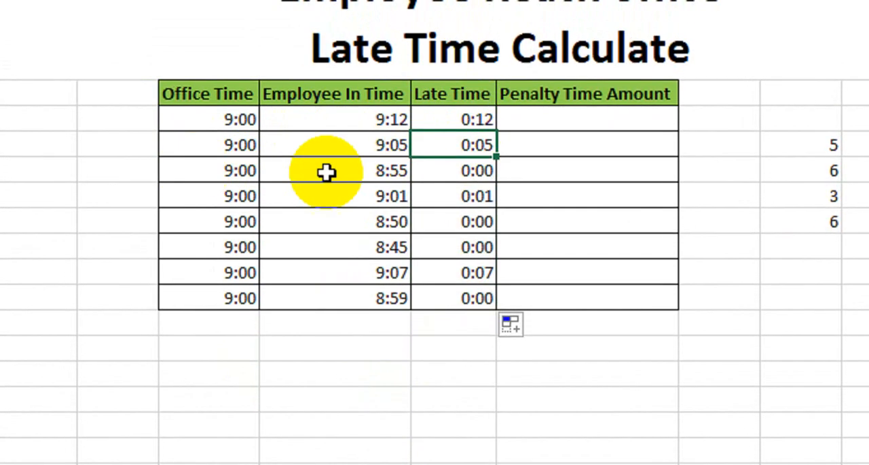
click(442, 172)
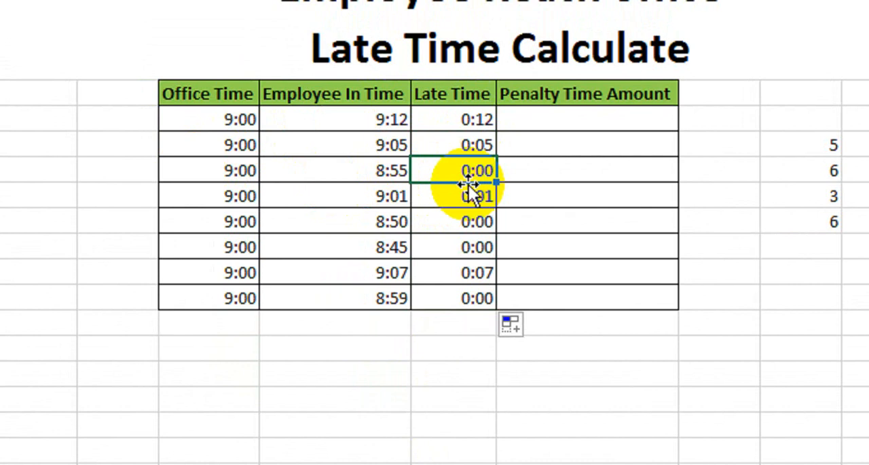
drag(246, 169, 370, 174)
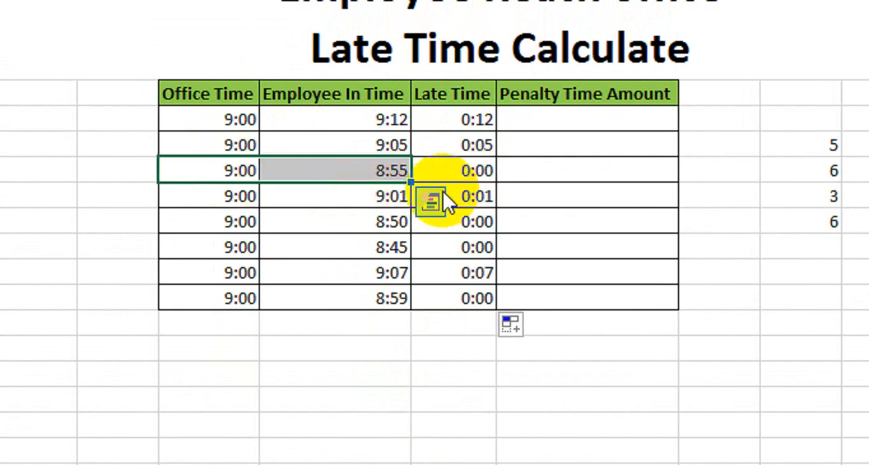
click(264, 194)
click(488, 197)
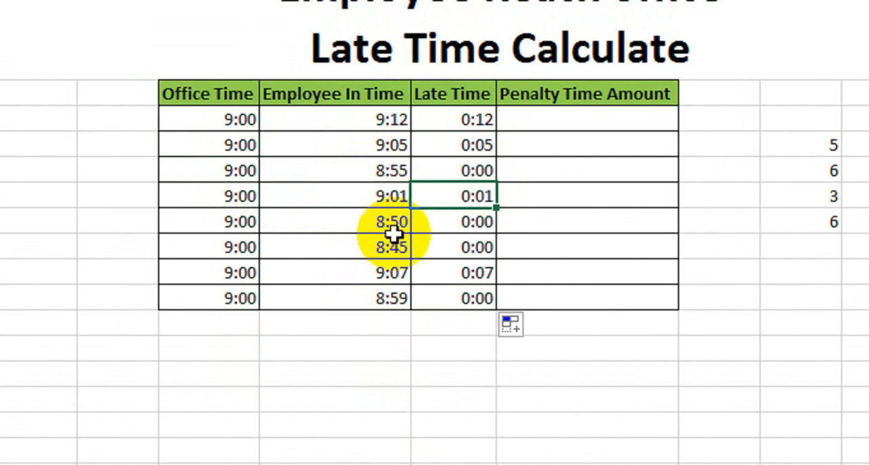
drag(239, 226, 388, 228)
click(460, 216)
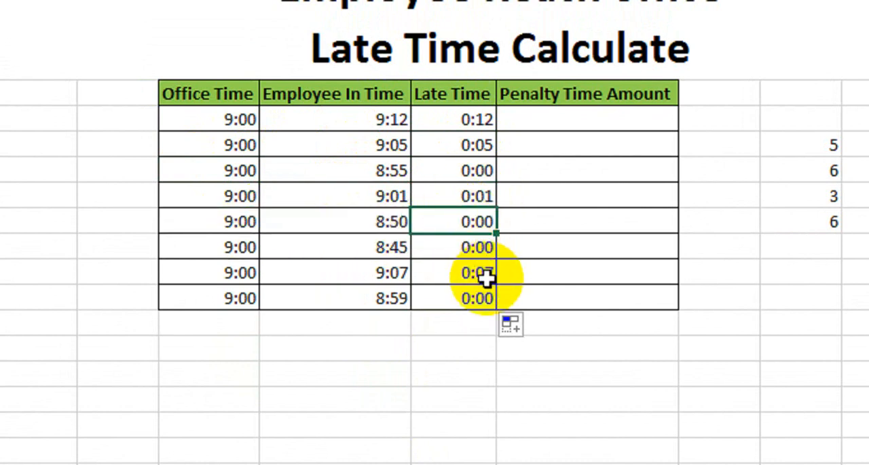
drag(458, 247, 224, 255)
click(459, 276)
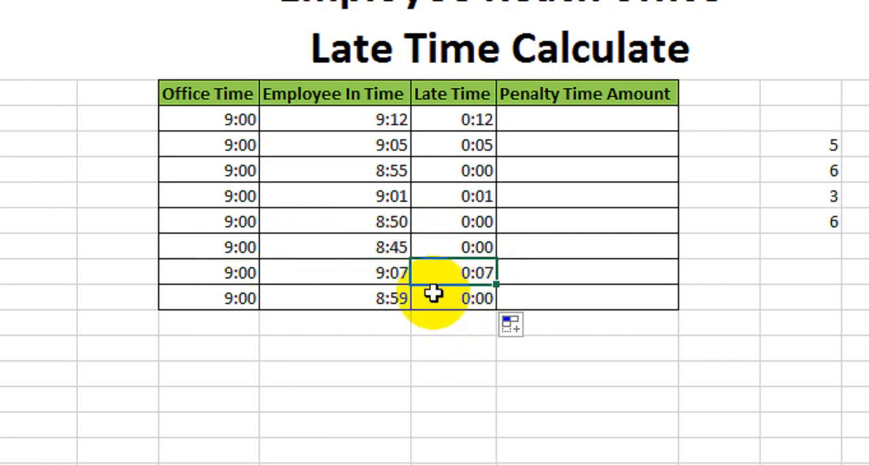
click(461, 297)
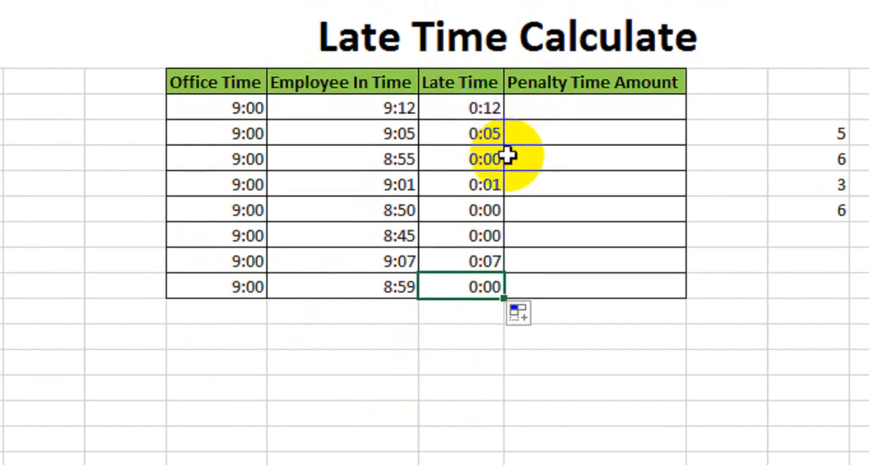
- Start an IF formula in the first Penalty Time Amount cell with the condition F7<TIME(0,10,0)
click(588, 116)
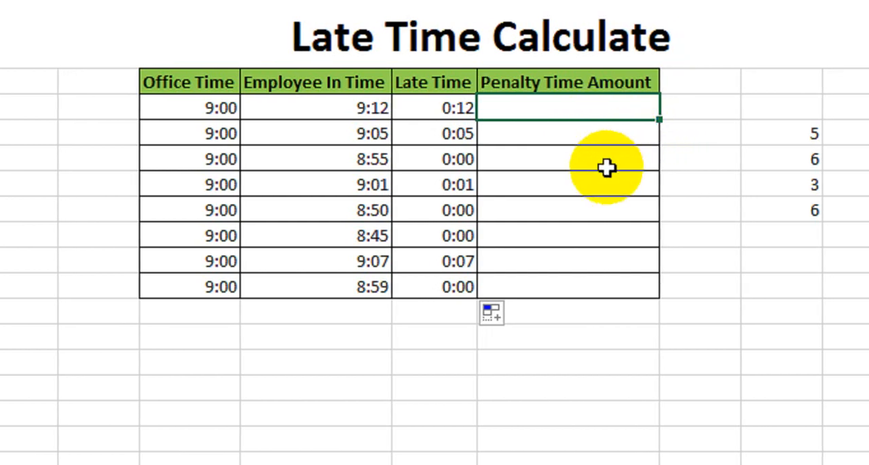
text(i)
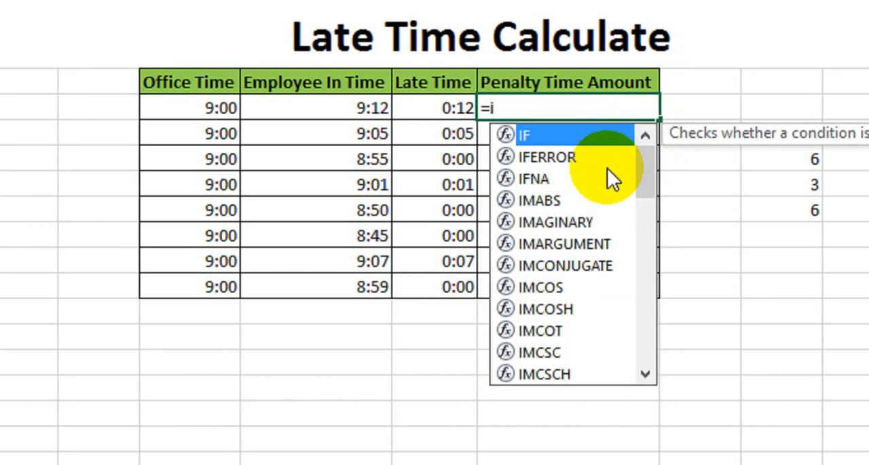
text(f)
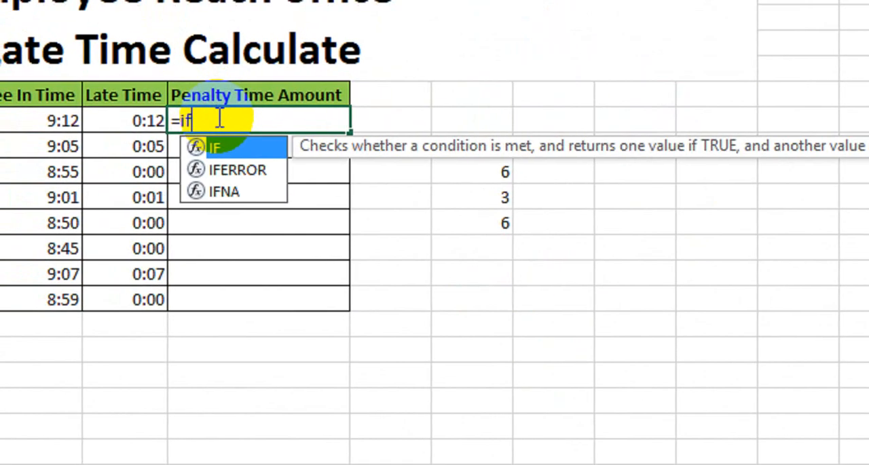
text(()
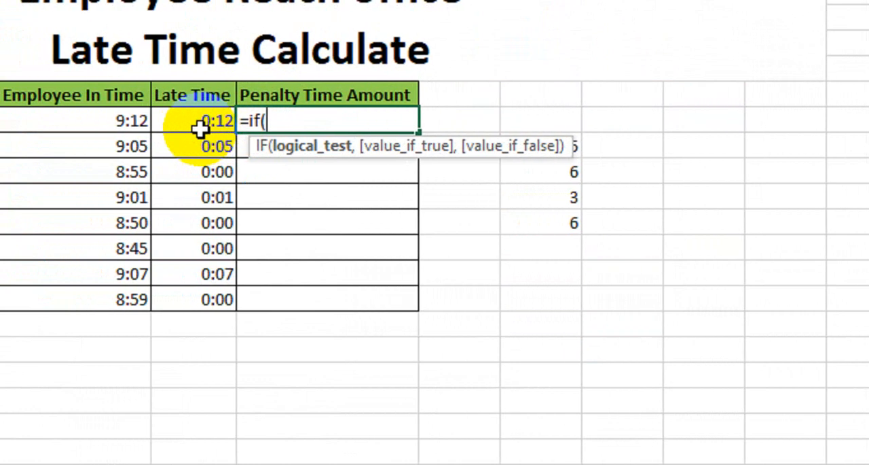
click(120, 123)
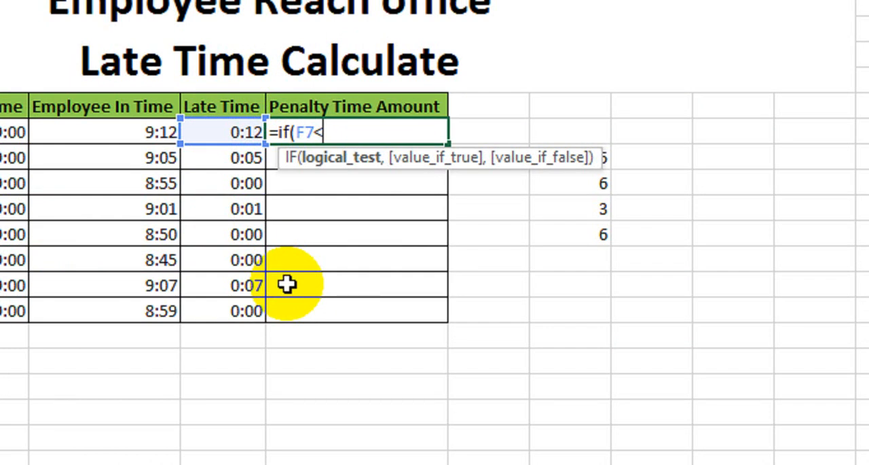
text(<tim)
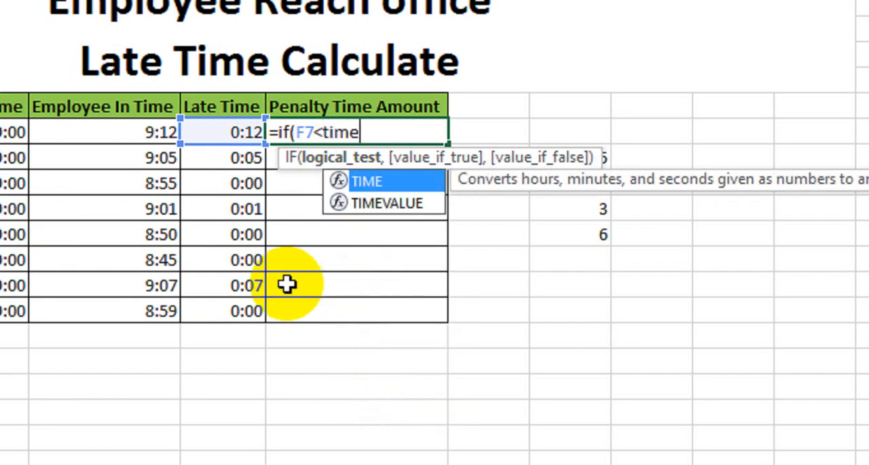
text(e)
key(Tab)
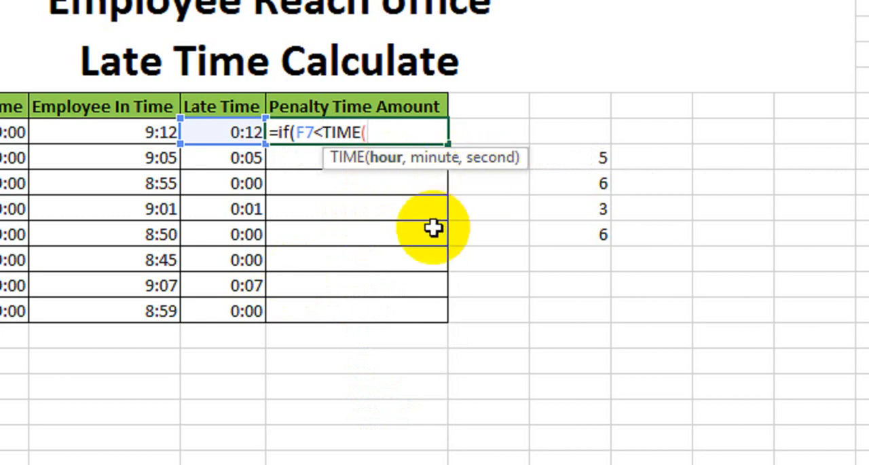
text(0,)
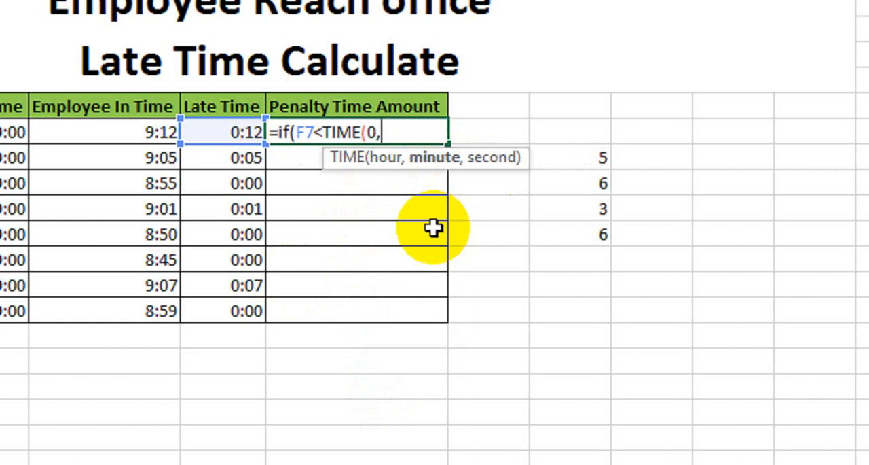
text(10)
text(,)
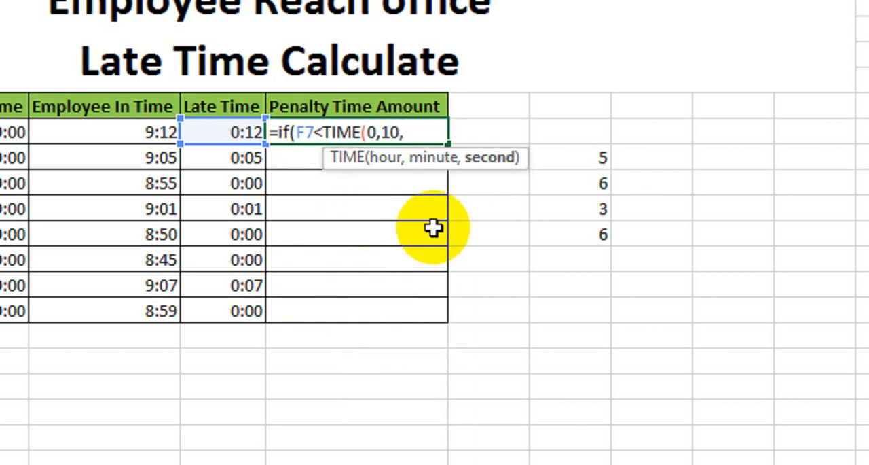
text(0),)
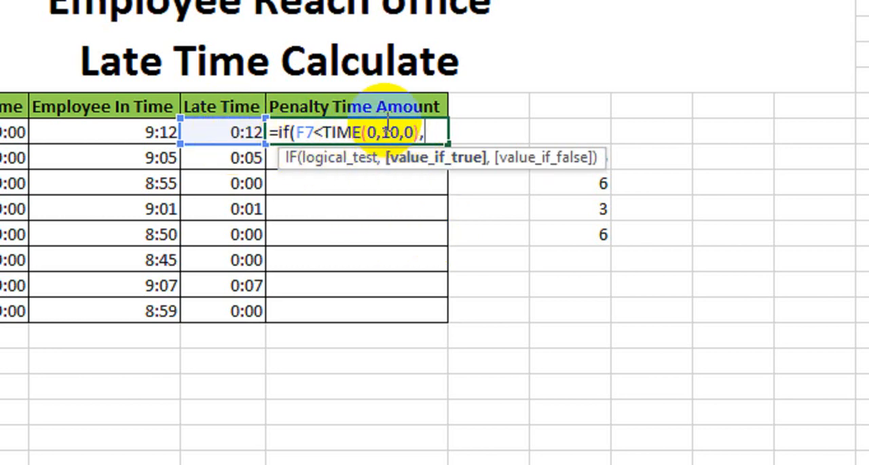
text(100)
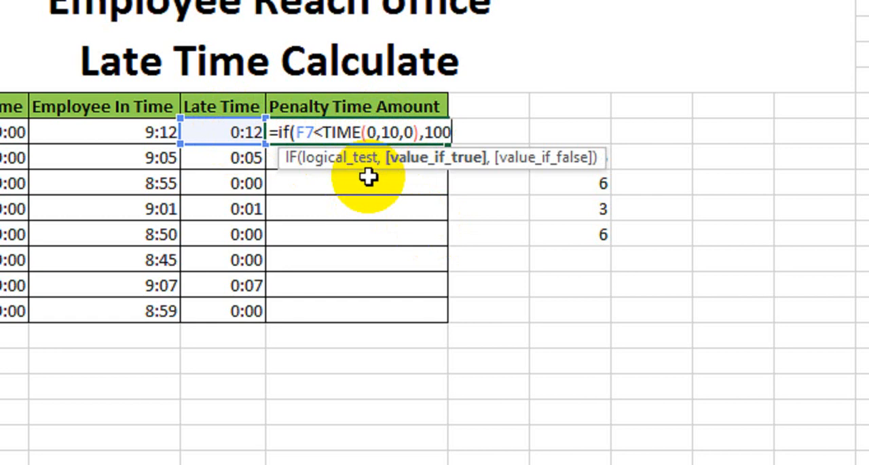
text(,)
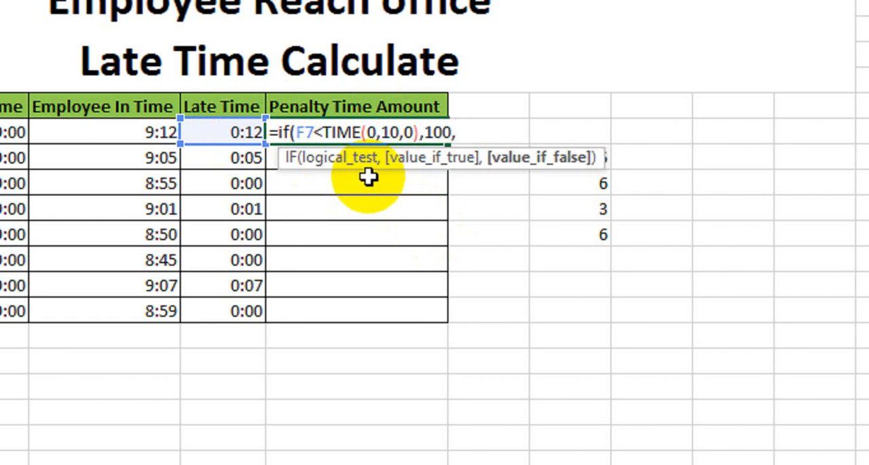
text(300))
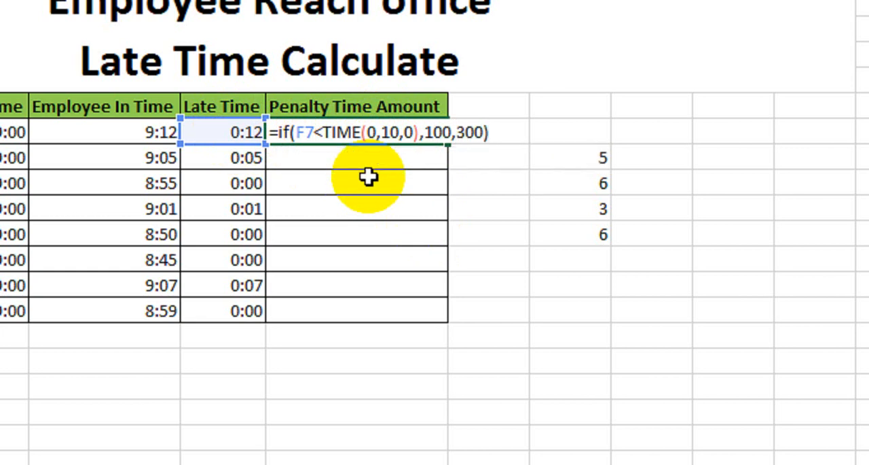
- Complete the IF formula with 100 if true and 300 if false, and fill it down the Penalty Time Amount column
key(Return)
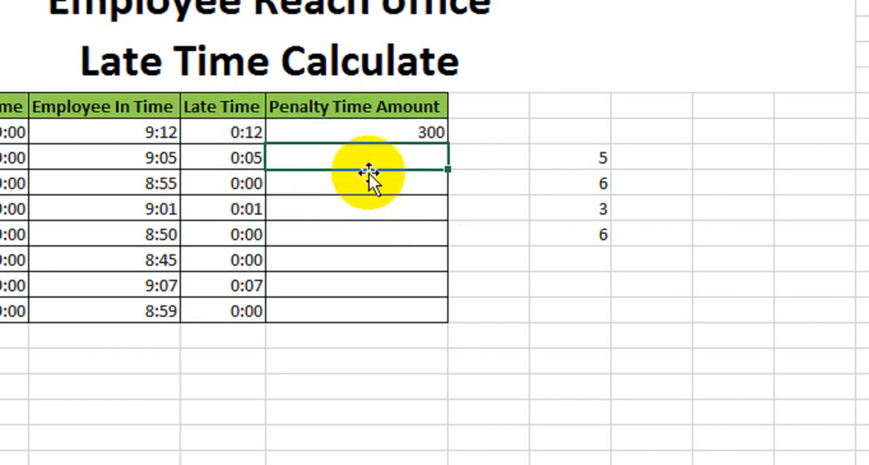
click(387, 132)
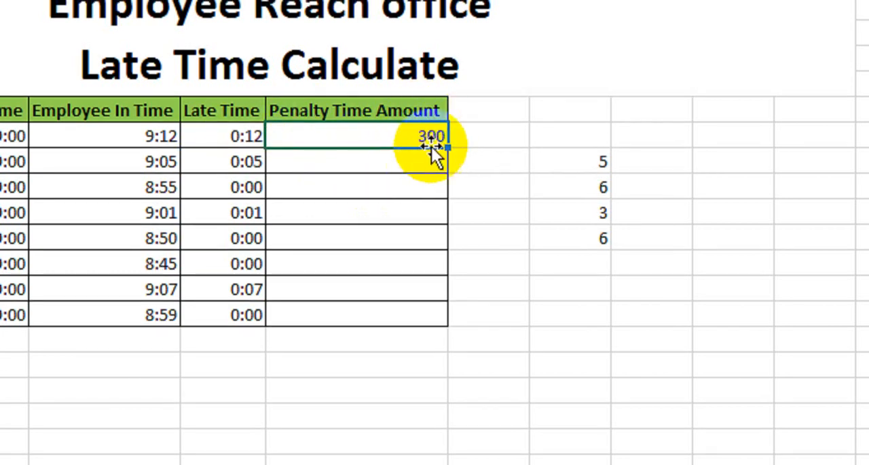
drag(448, 148, 447, 320)
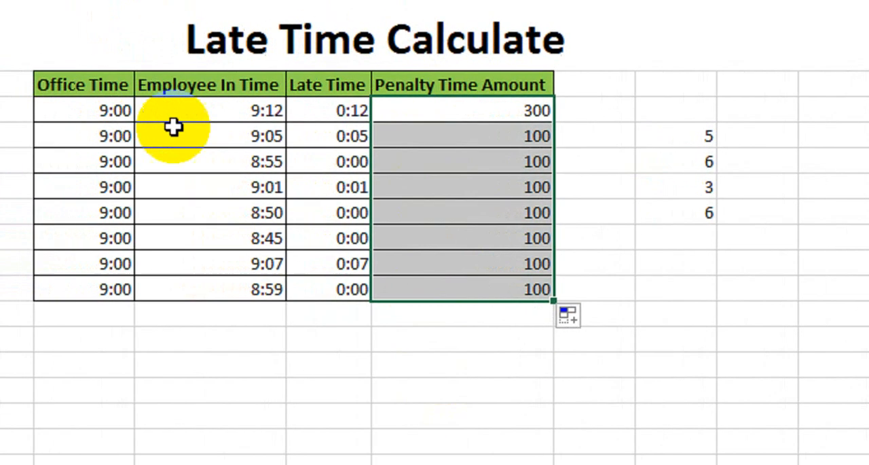
- Compare the penalty amounts with the late times, especially in the row with the 8:55 in time
click(416, 142)
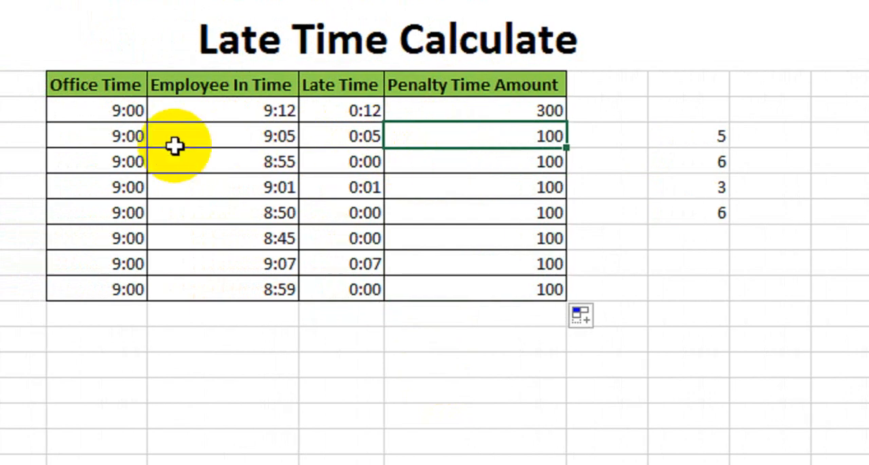
drag(71, 161, 267, 145)
drag(364, 144, 449, 163)
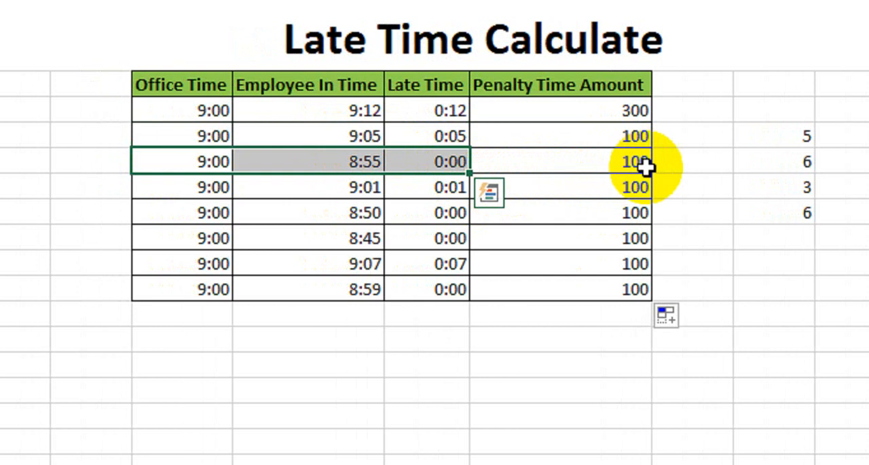
drag(583, 161, 577, 188)
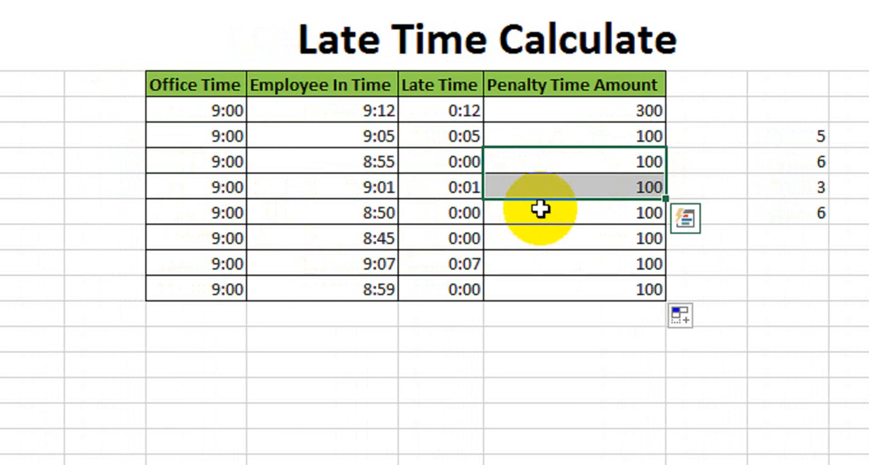
click(570, 117)
drag(571, 128, 575, 287)
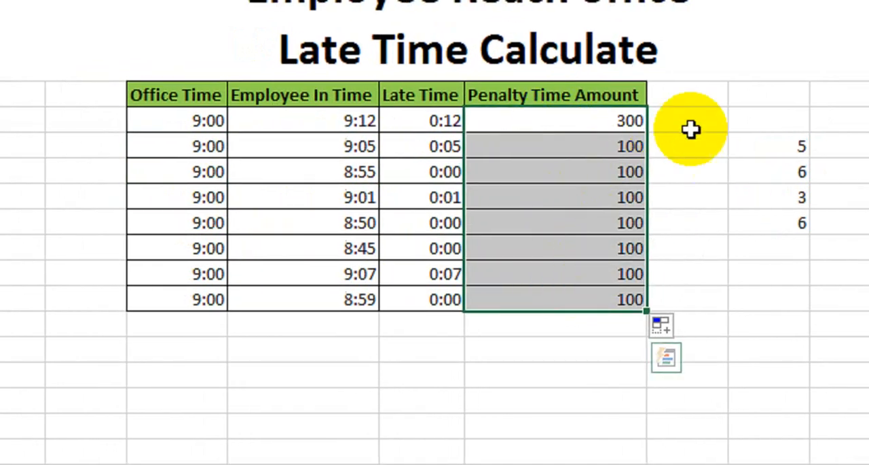
click(705, 129)
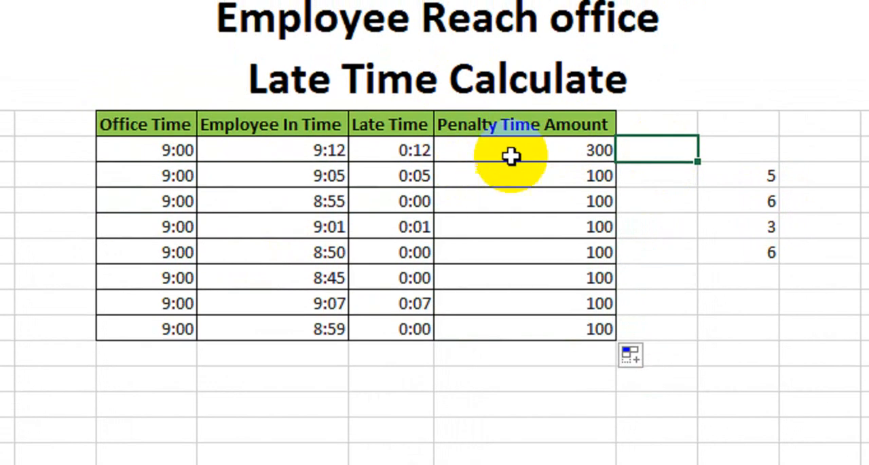
- Wrap the first Penalty Time Amount formula in an outer IF with the condition F7=TIME(0,10,0), ahead of the existing IF
click(509, 119)
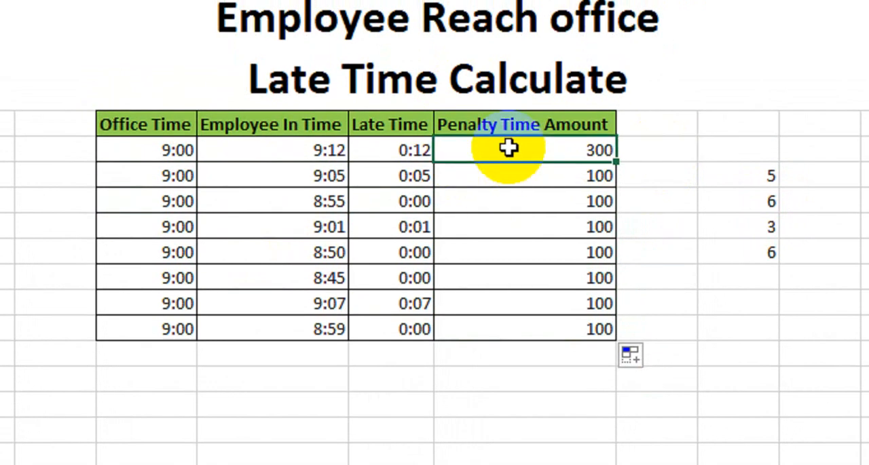
double_click(510, 148)
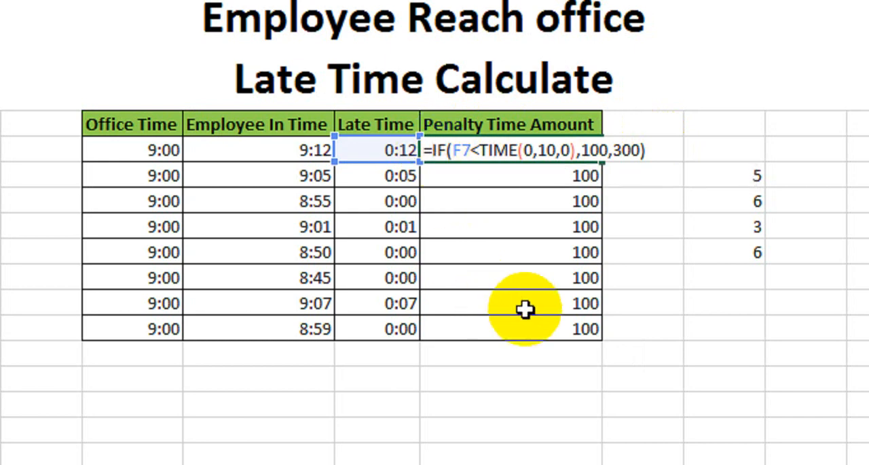
text(if)
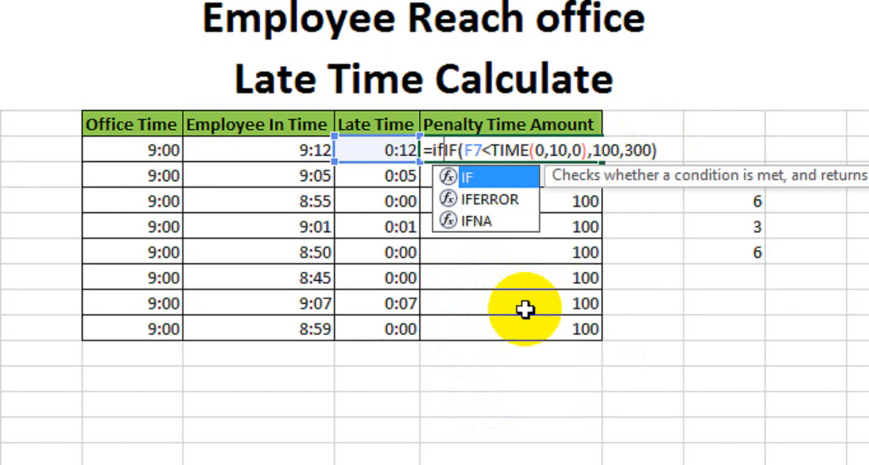
key(Tab)
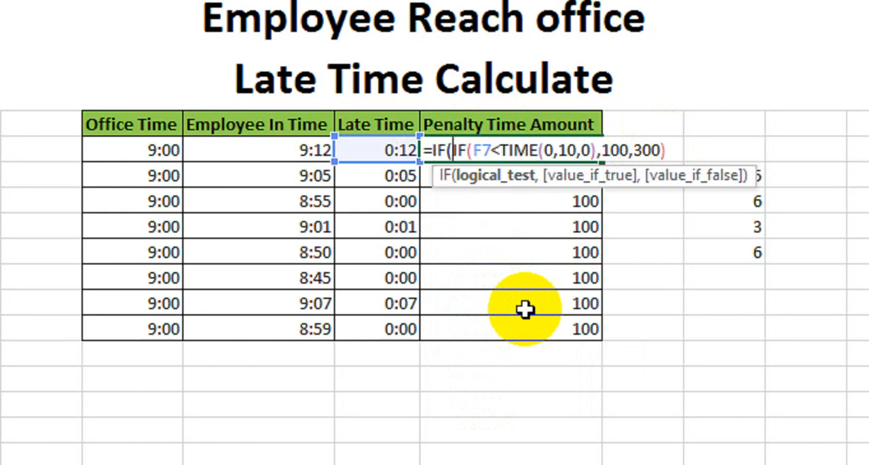
click(390, 146)
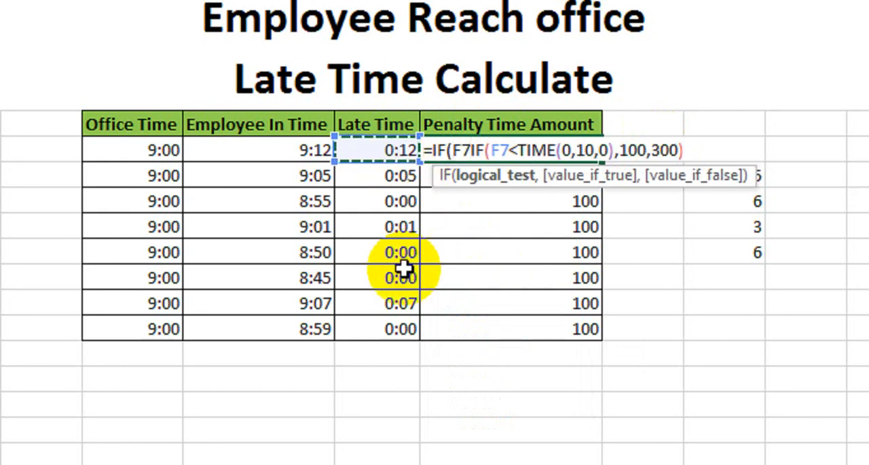
text(=tim)
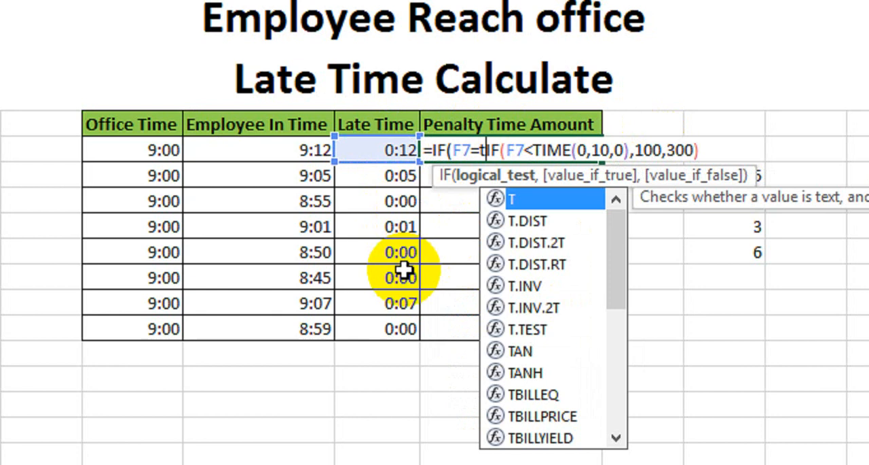
key(Tab)
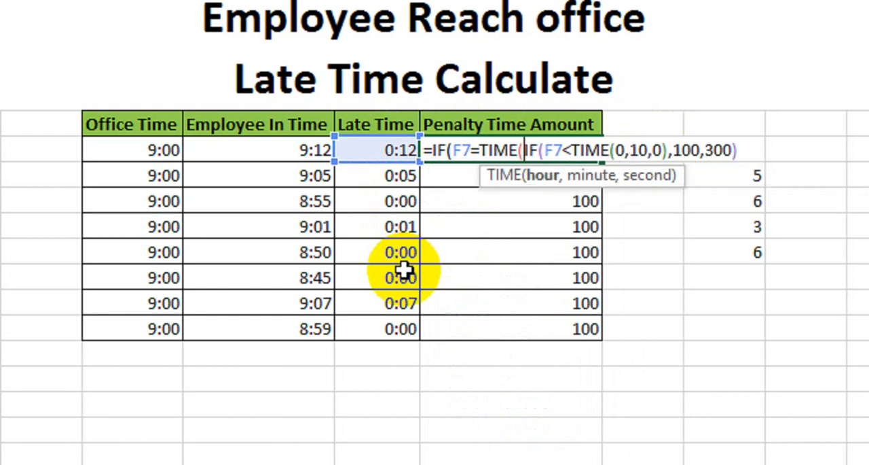
text(0)
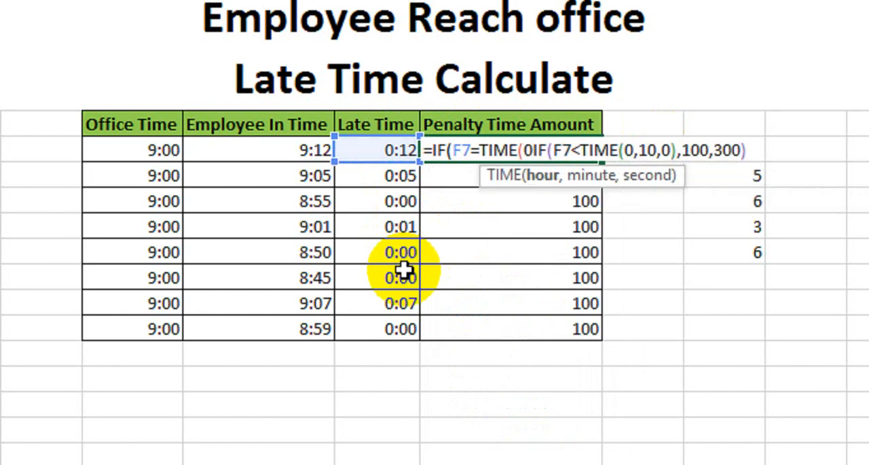
text(,10)
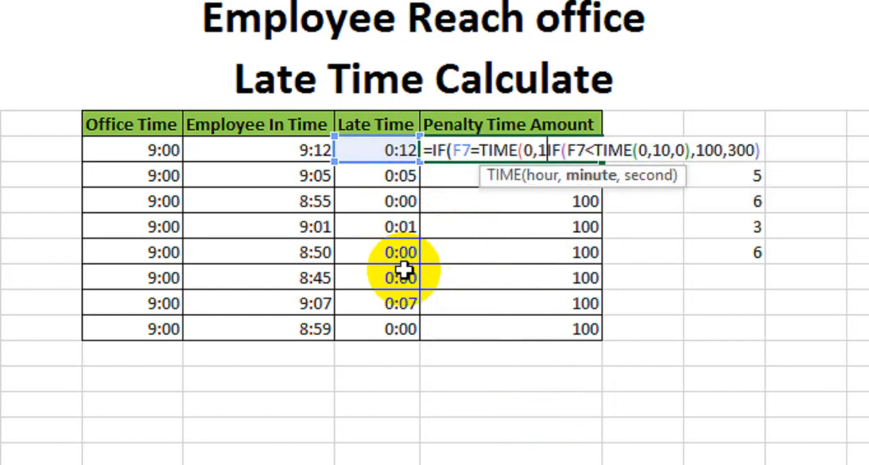
text(,)
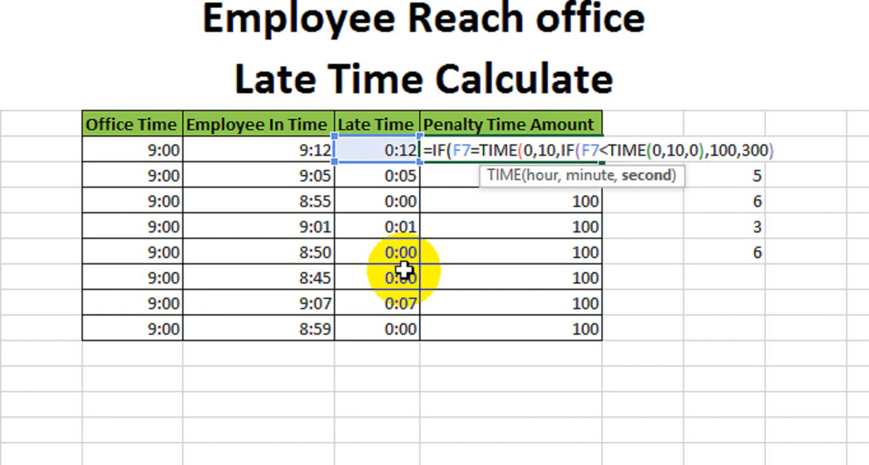
text(0),)
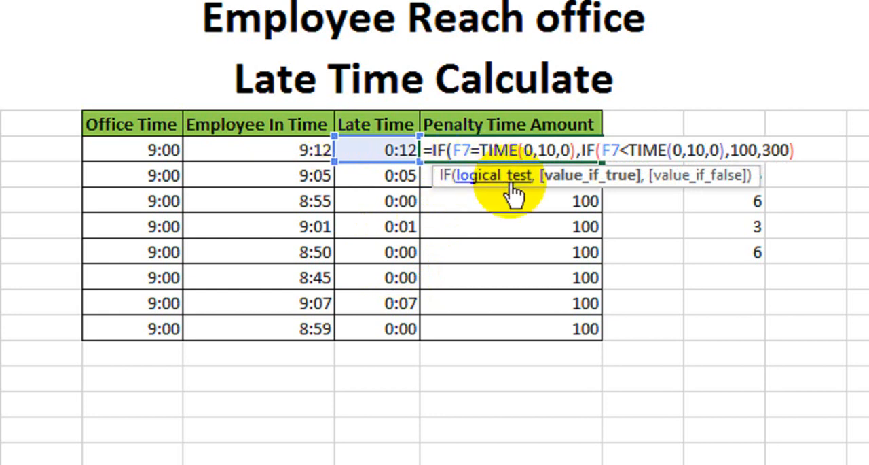
- Enter "On Time" as the outer IF's true result, keeping the existing IF as its false result
text("On T)
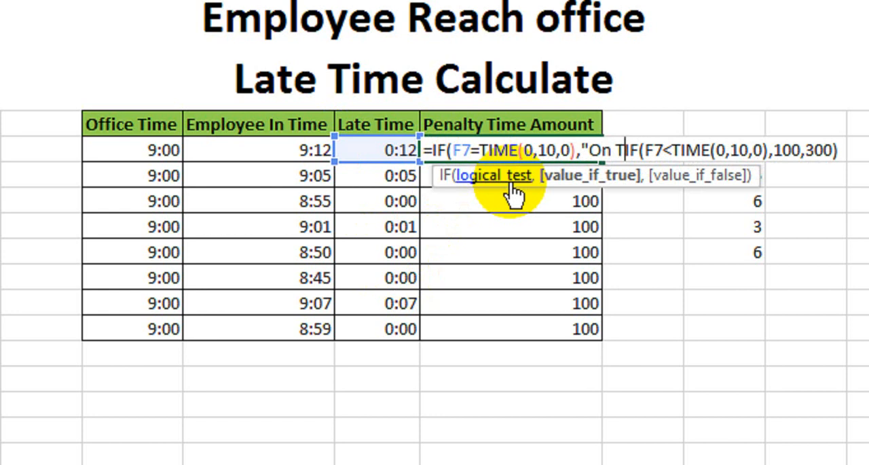
text(ime")
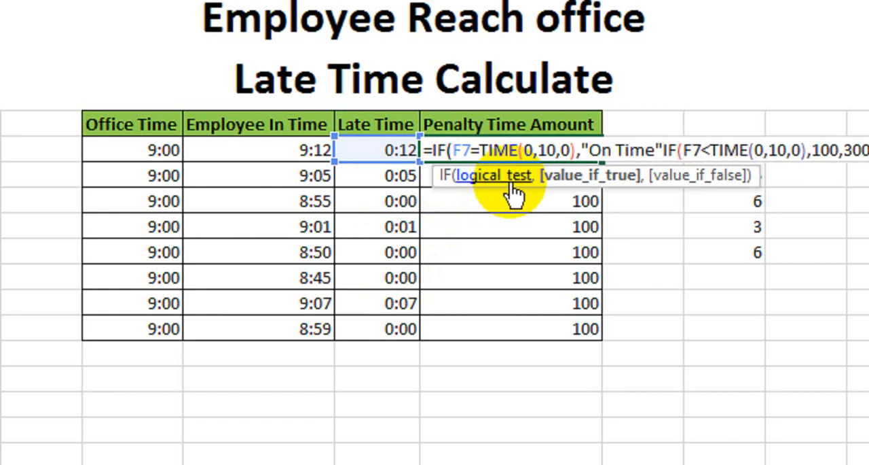
text(,)
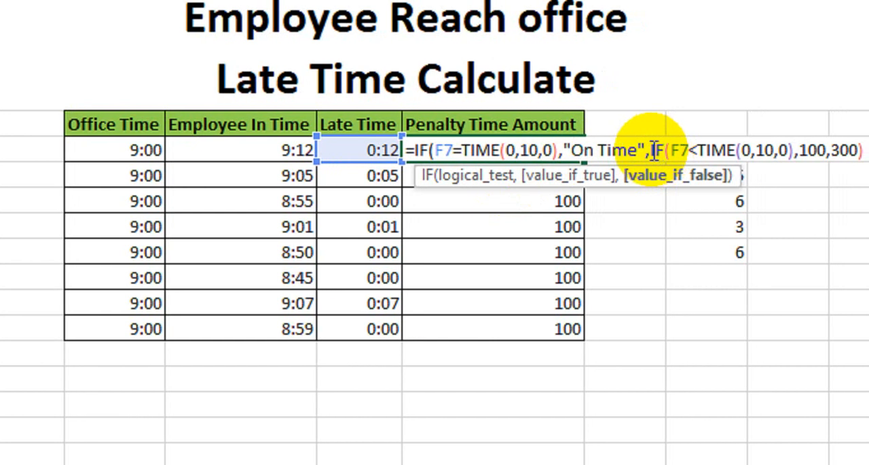
- Remove the false result 300 from the inner IF, keeping its condition and the 100 result
drag(663, 150, 780, 151)
drag(710, 153, 771, 150)
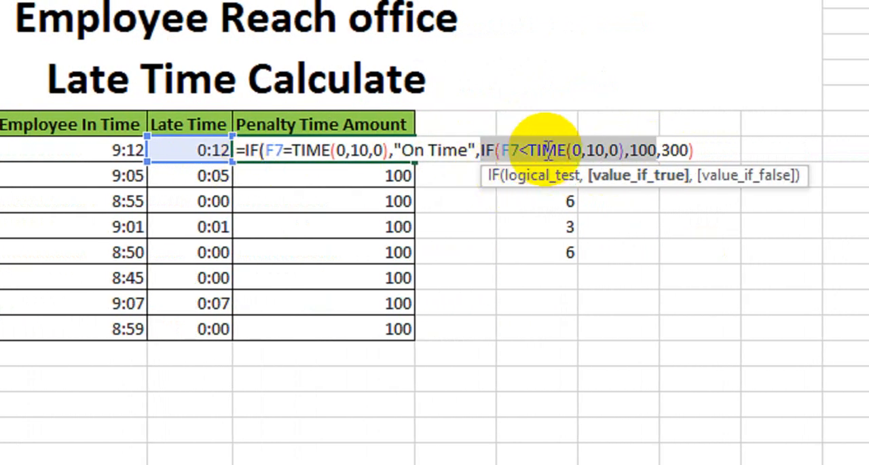
click(644, 149)
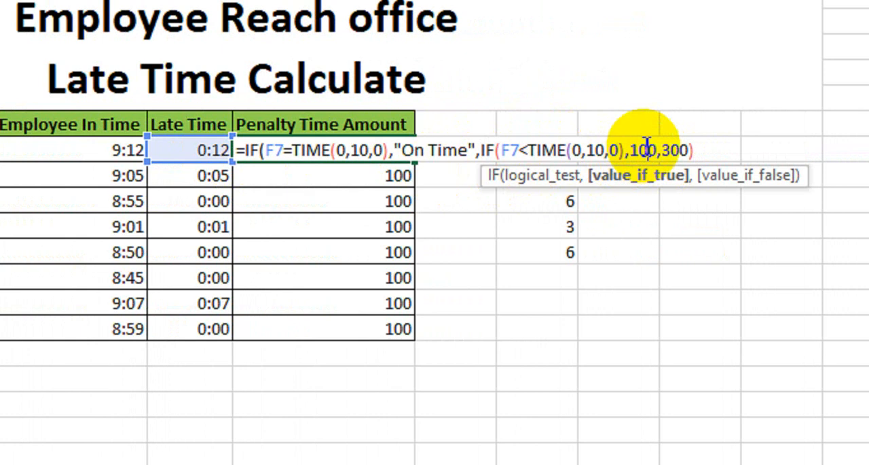
double_click(642, 148)
key(Right)
key(Right)
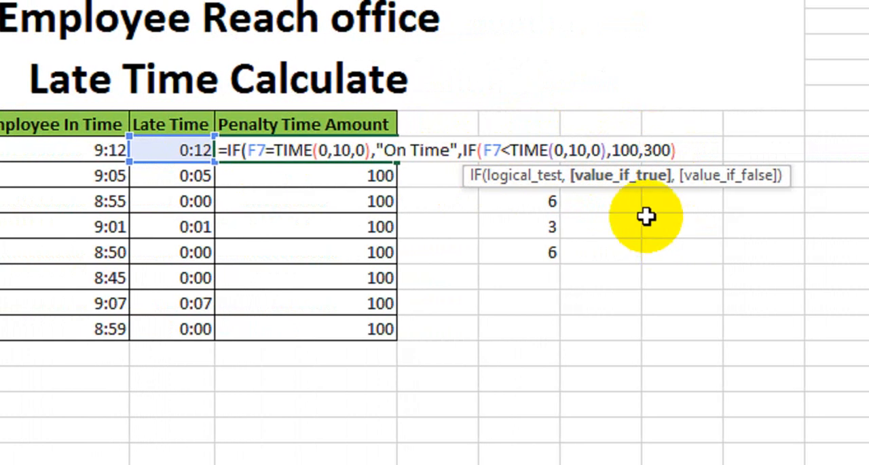
key(Delete)
key(Delete)
key(Delete)
key(Delete)
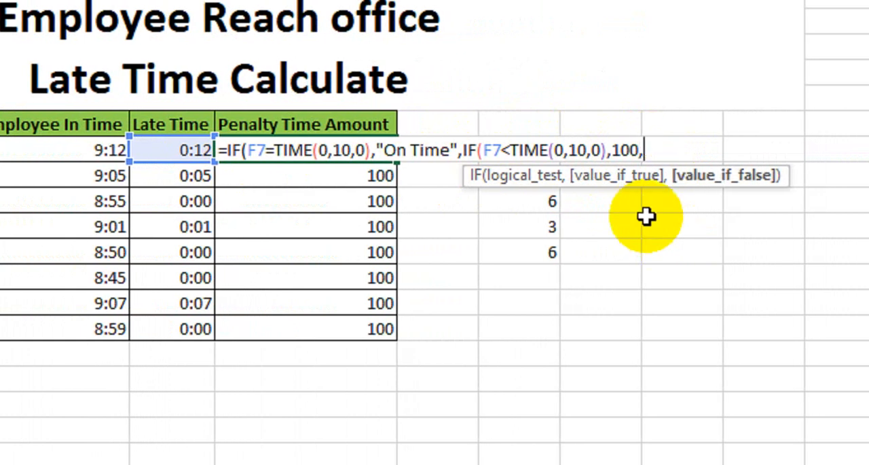
- Add a third nested IF with the condition F7>TIME(0,10,0) as the inner IF's false result
text(i)
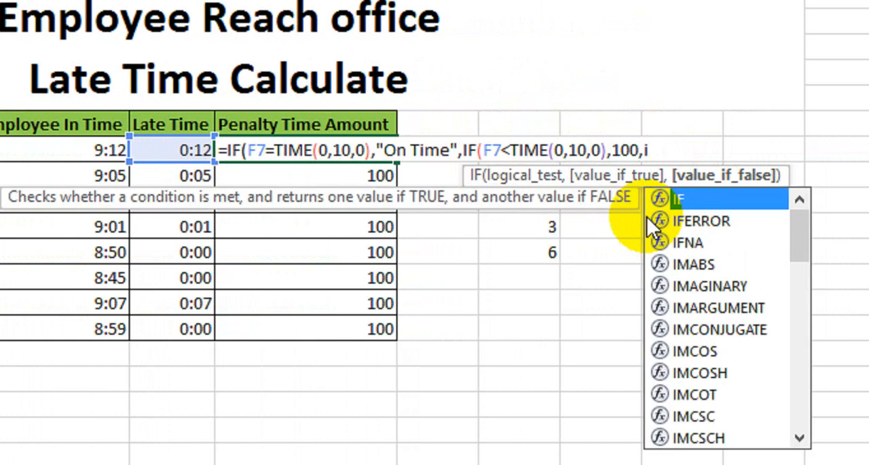
text(f)
key(Tab)
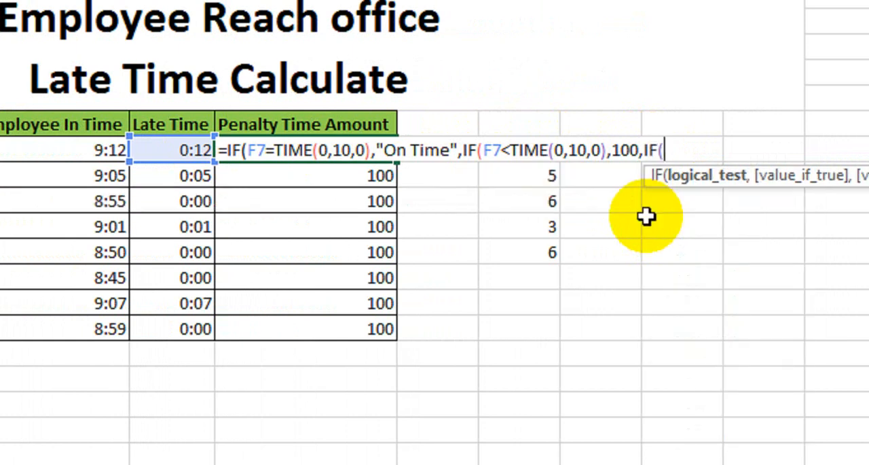
click(180, 148)
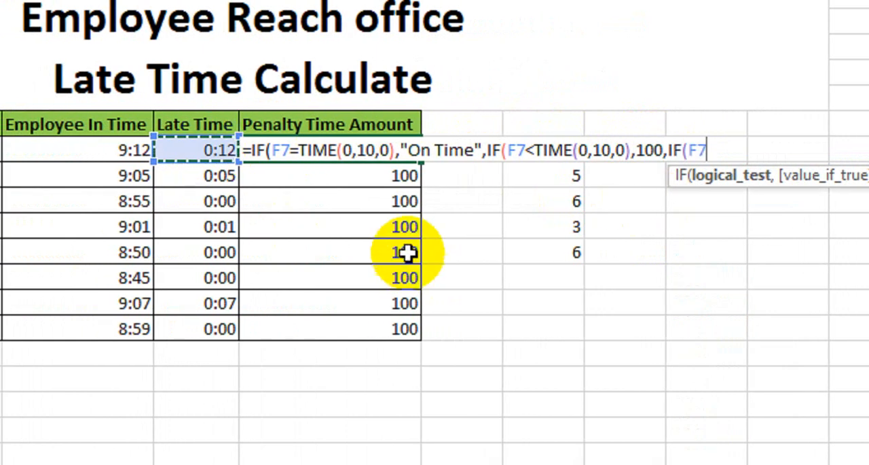
text(>)
text(time)
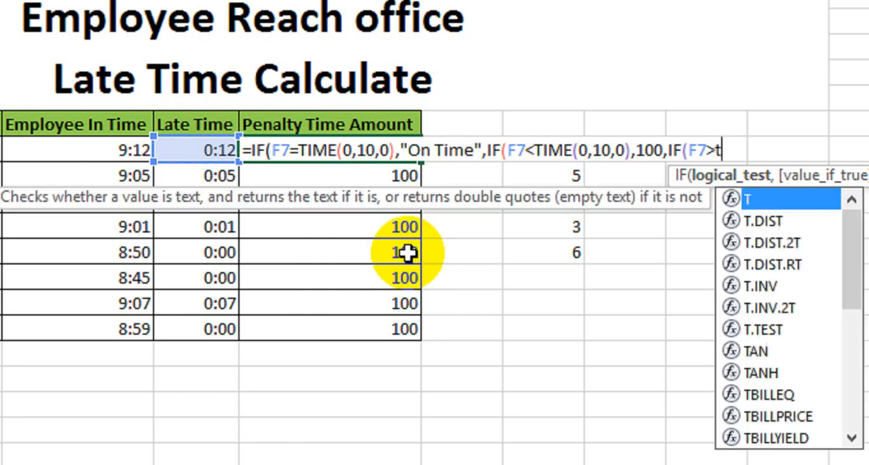
key(Tab)
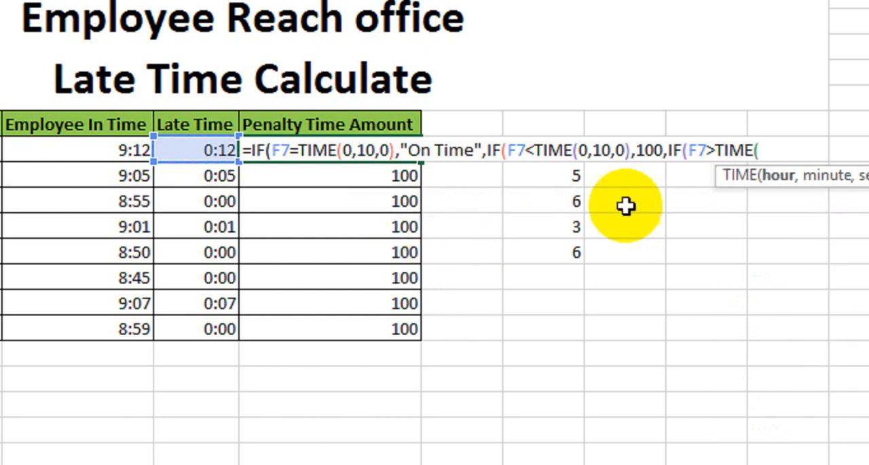
text(0,10)
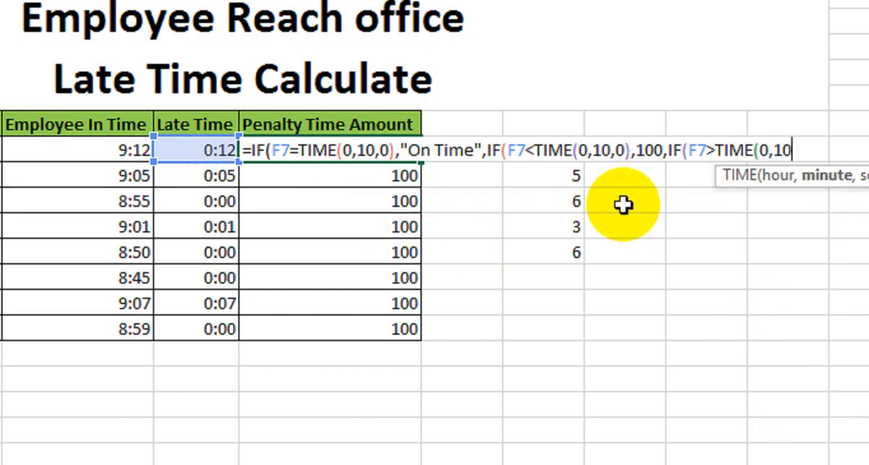
text(,0)
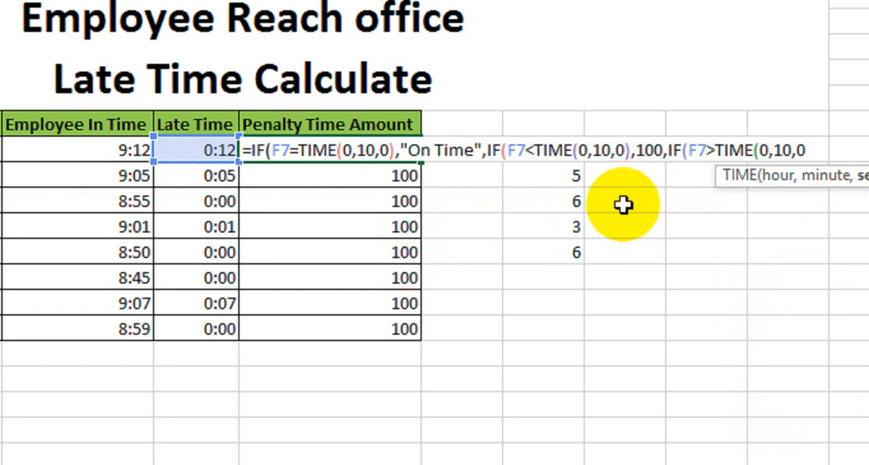
text(),)
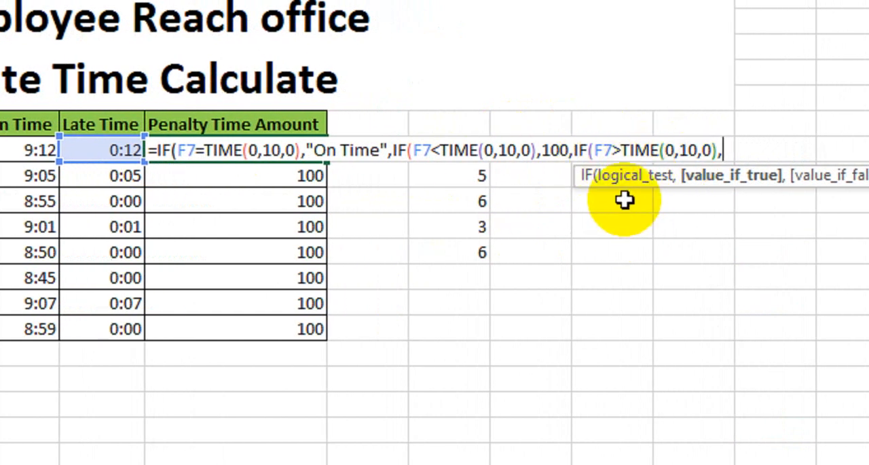
- Complete the nested IF formula with 300 as the third IF's true result, and fill it down the Penalty Time Amount column
text(300)
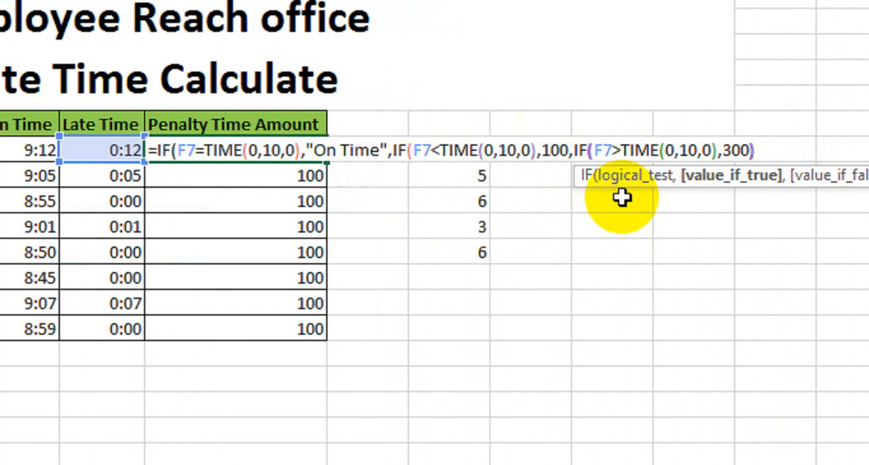
text())
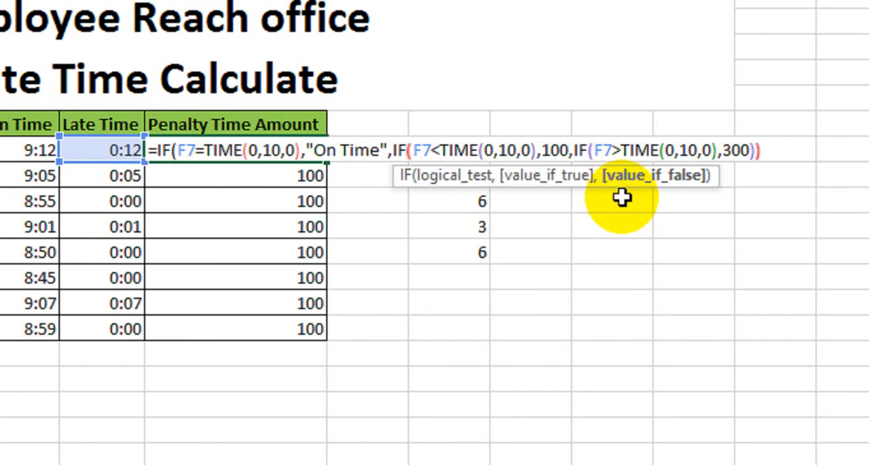
text())
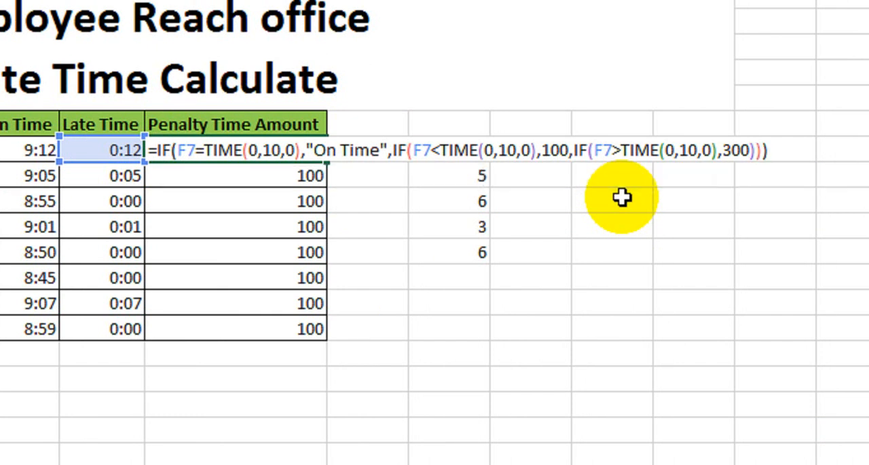
key(Return)
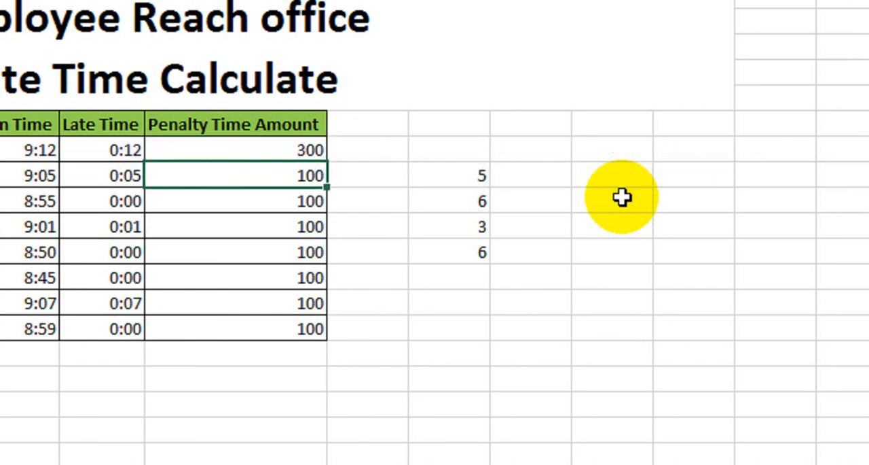
click(288, 149)
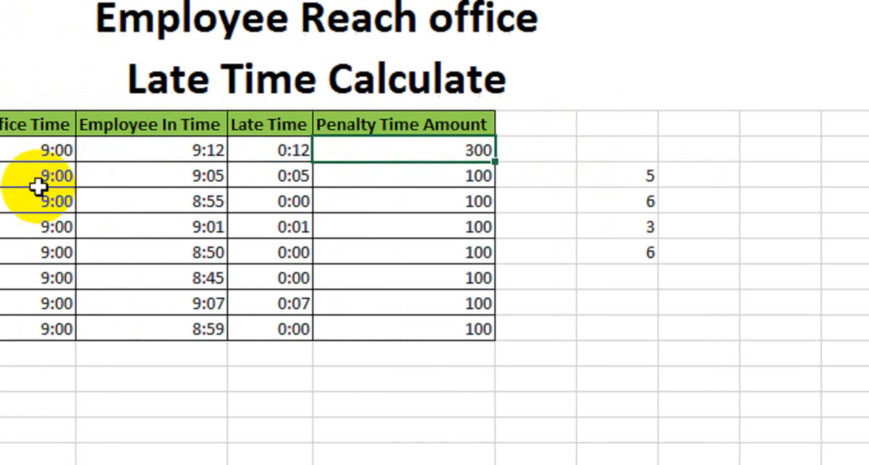
drag(535, 161, 518, 342)
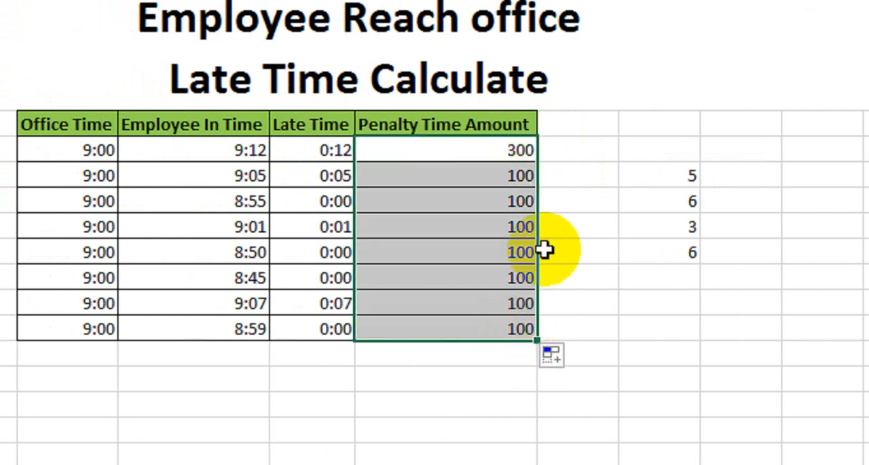
click(474, 130)
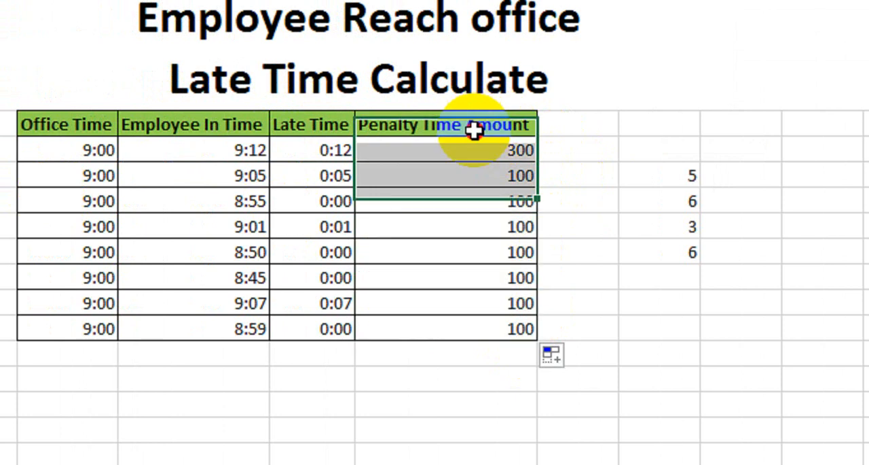
- Change the outer IF's condition to F7=TIME(0,0,0) in the first Penalty Time Amount formula
click(499, 155)
drag(537, 162, 529, 345)
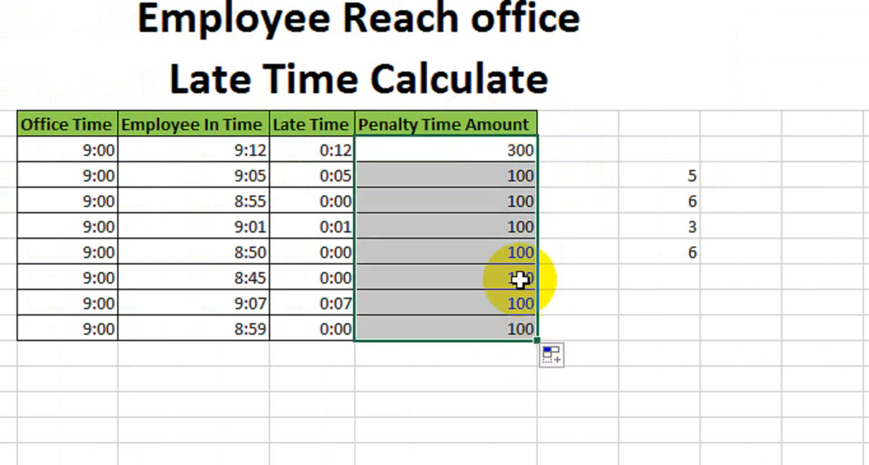
double_click(497, 150)
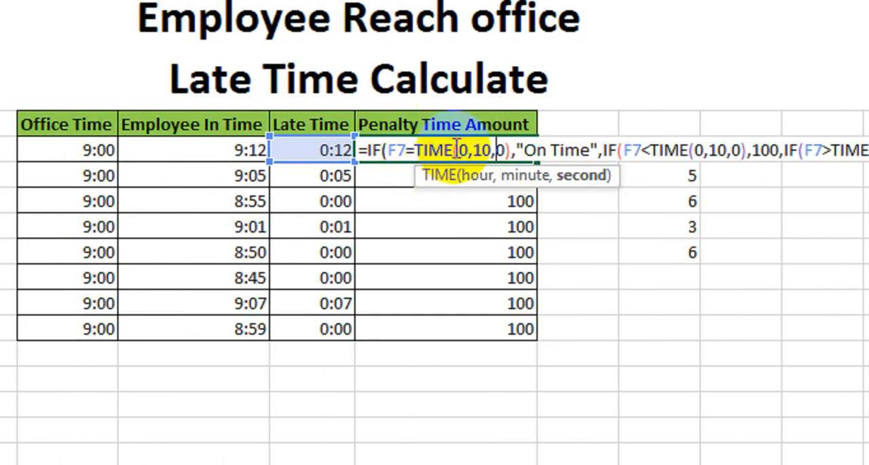
click(490, 150)
key(BackSpace)
key(BackSpace)
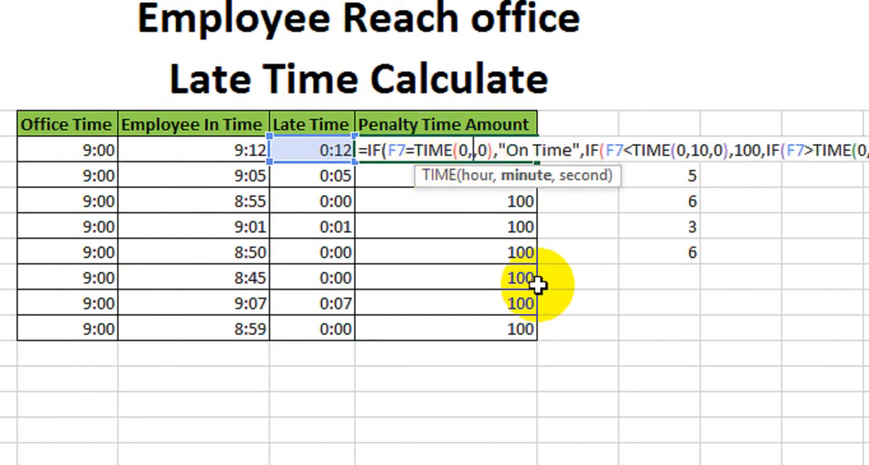
text(0,)
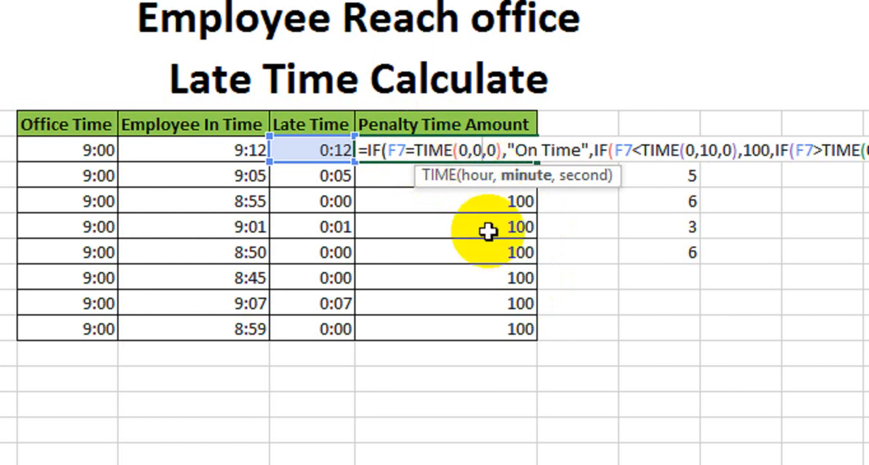
key(ctrl+Return)
- Fill the corrected formula down the Penalty Time Amount column and right-align the results
click(521, 152)
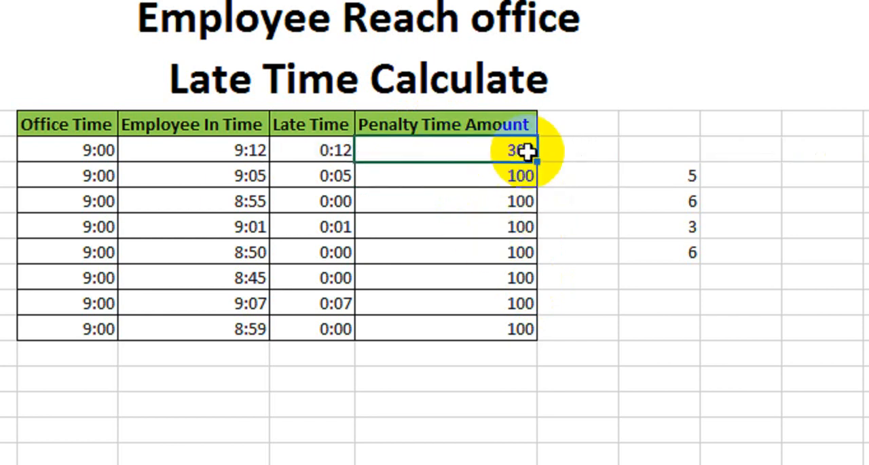
drag(538, 161, 524, 334)
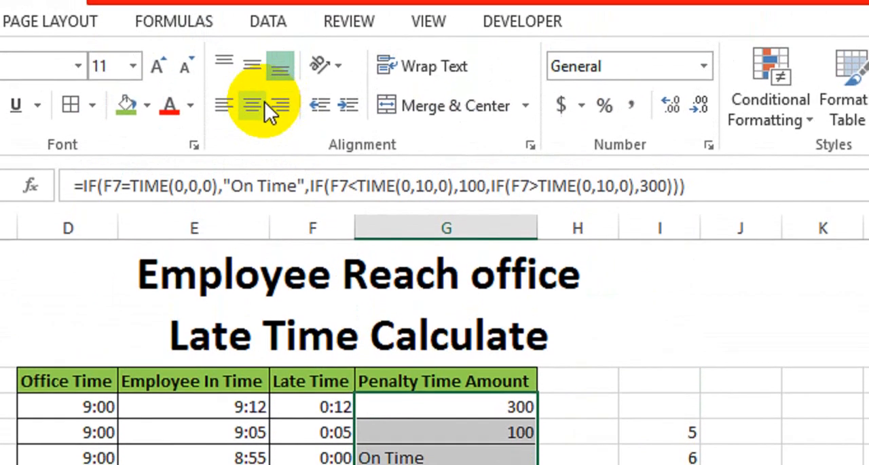
click(280, 117)
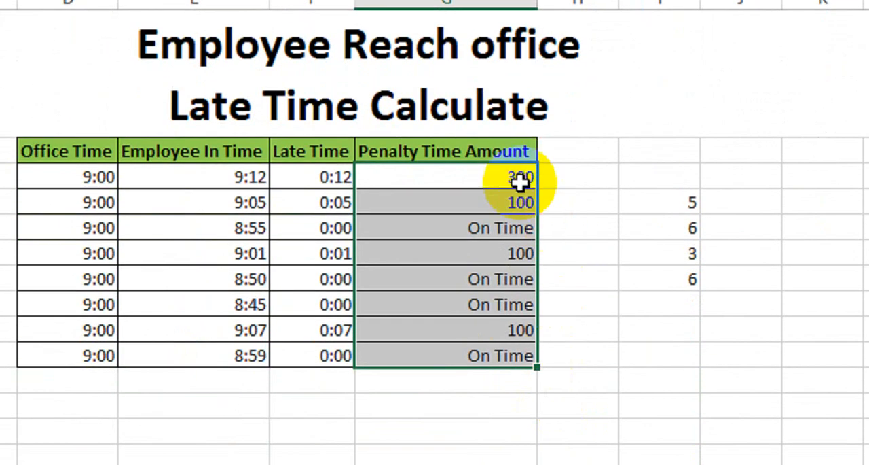
- Compare the employees' in times and late times with their penalty results row by row
click(391, 426)
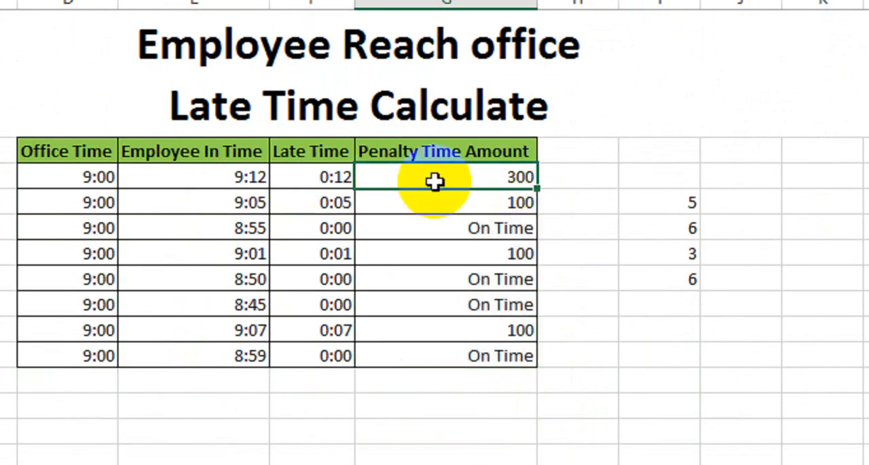
click(331, 209)
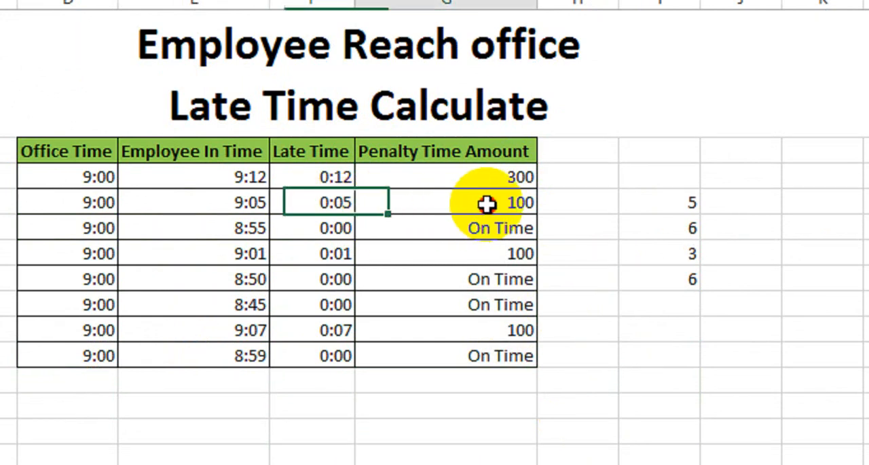
click(488, 204)
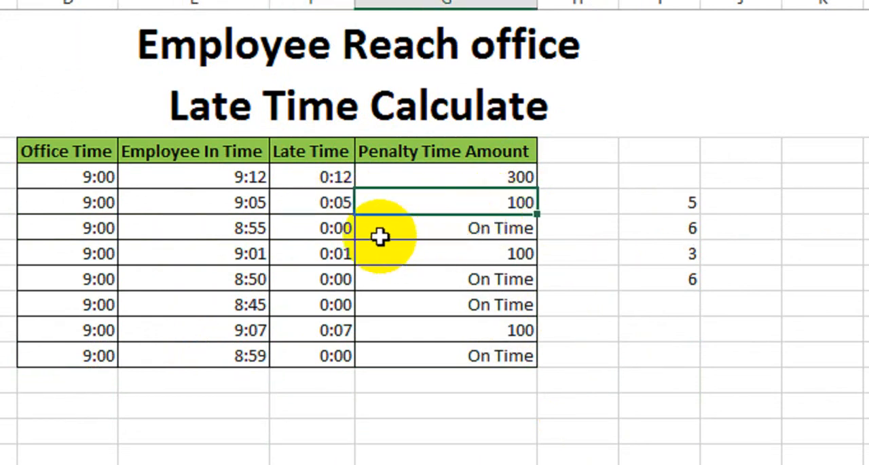
click(346, 227)
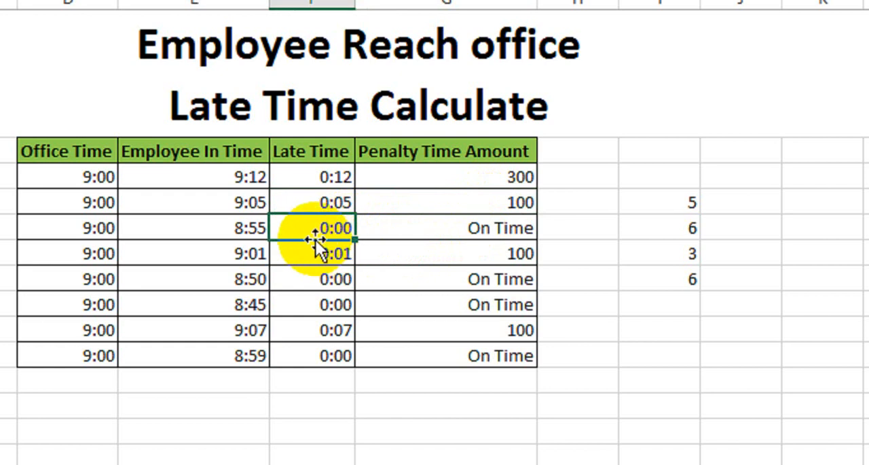
click(478, 233)
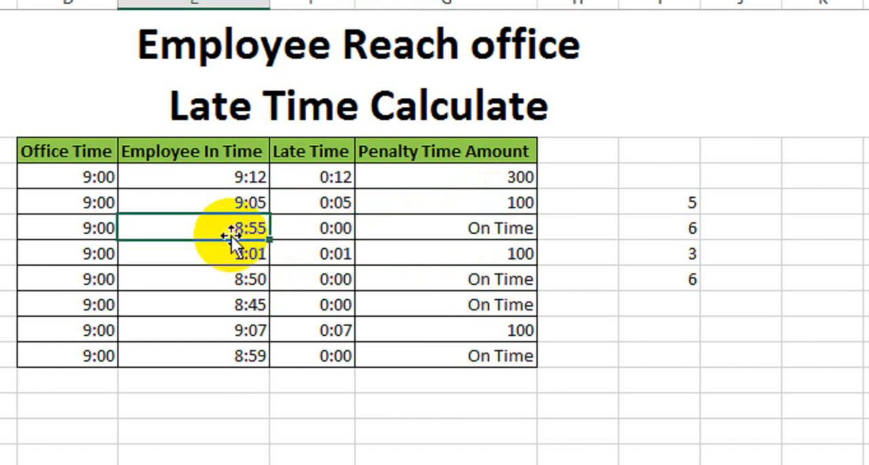
click(466, 227)
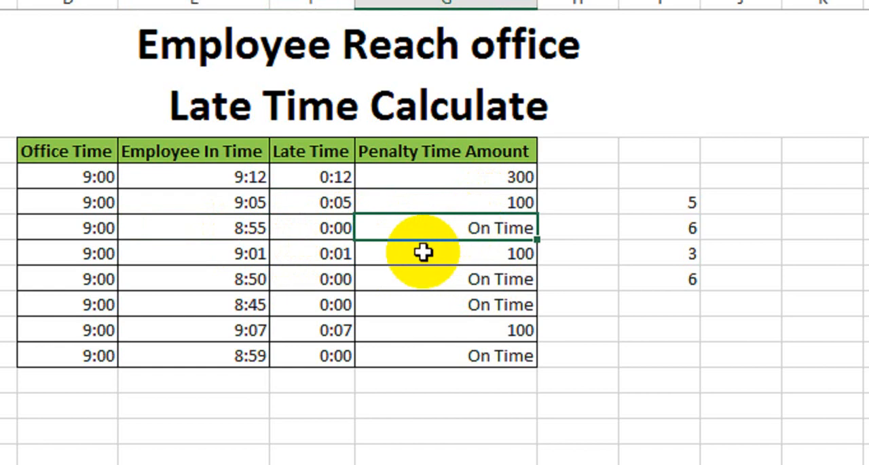
click(444, 278)
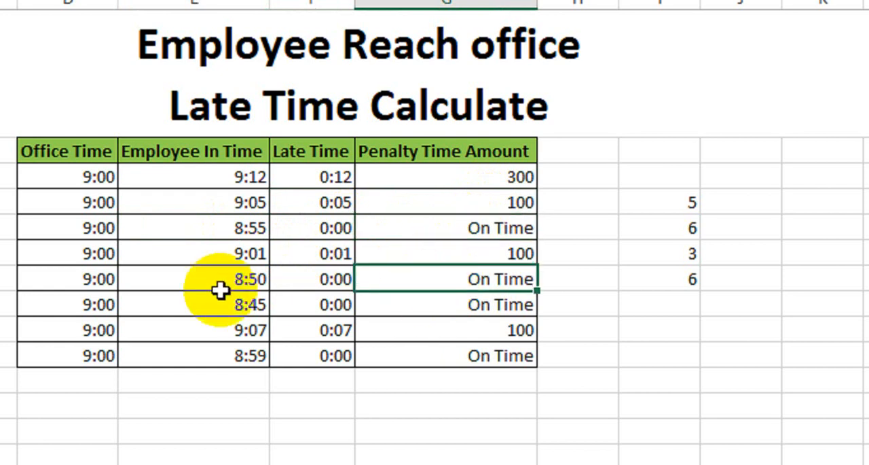
click(474, 306)
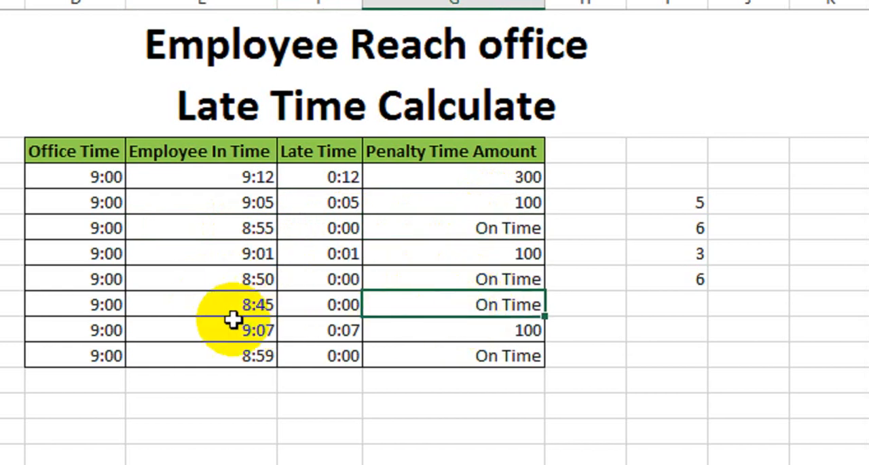
click(461, 356)
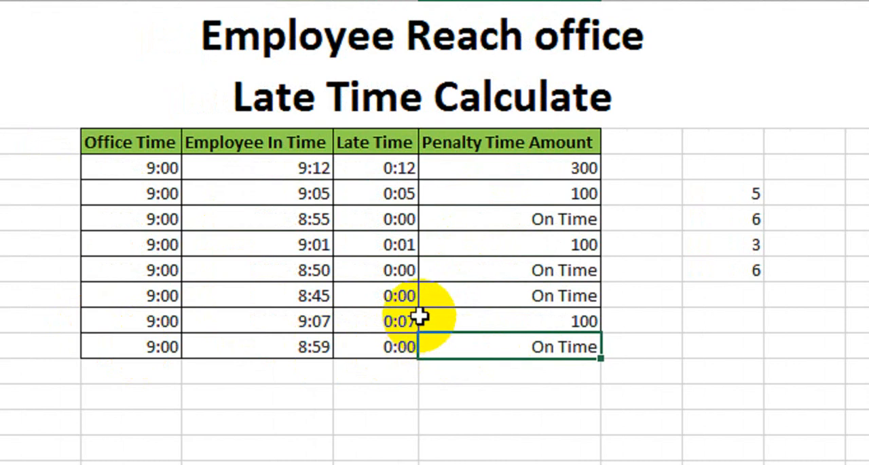
click(348, 329)
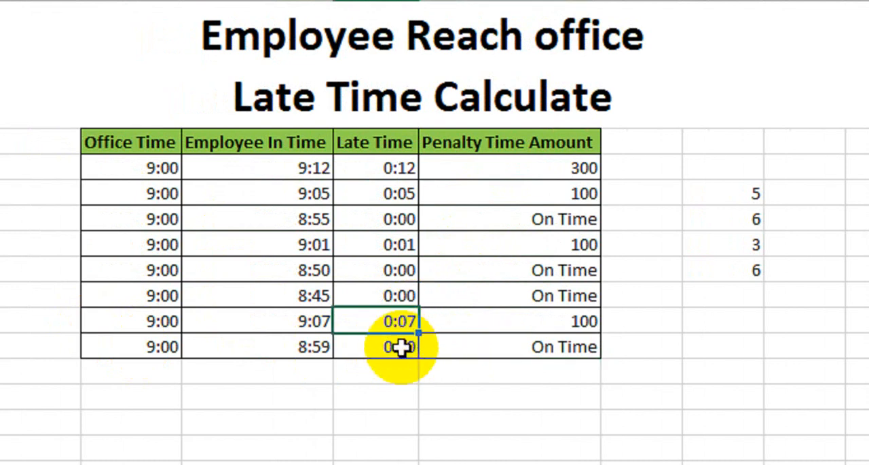
click(511, 324)
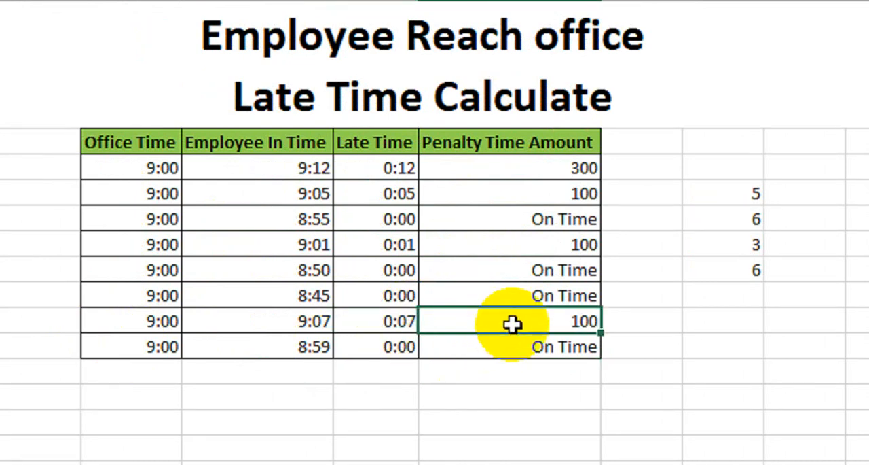